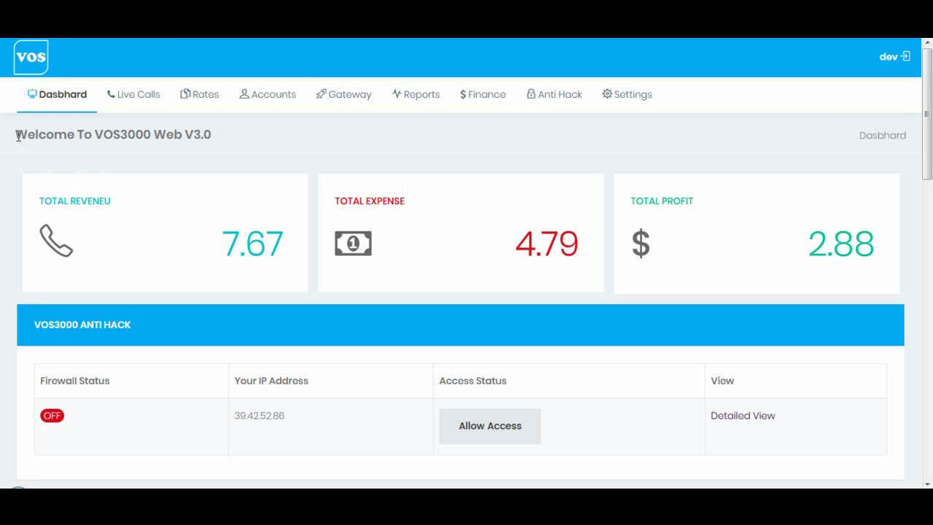
Show the Accounts menu with its Customers and Vendors entries.
mouse_move(267, 95)
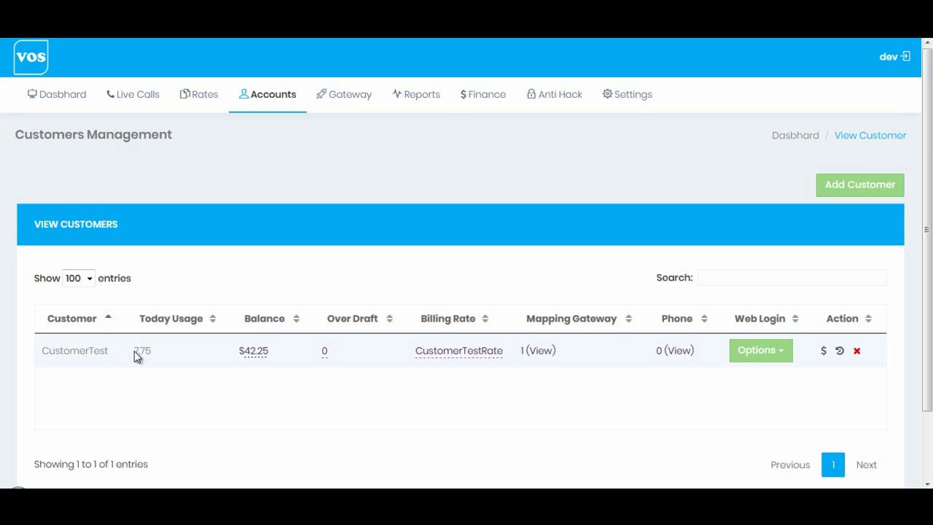
Highlight CustomerTest's today usage of 7.75 and its $42.25 balance.
left_click_drag(135, 351, 153, 351)
left_click_drag(231, 351, 272, 355)
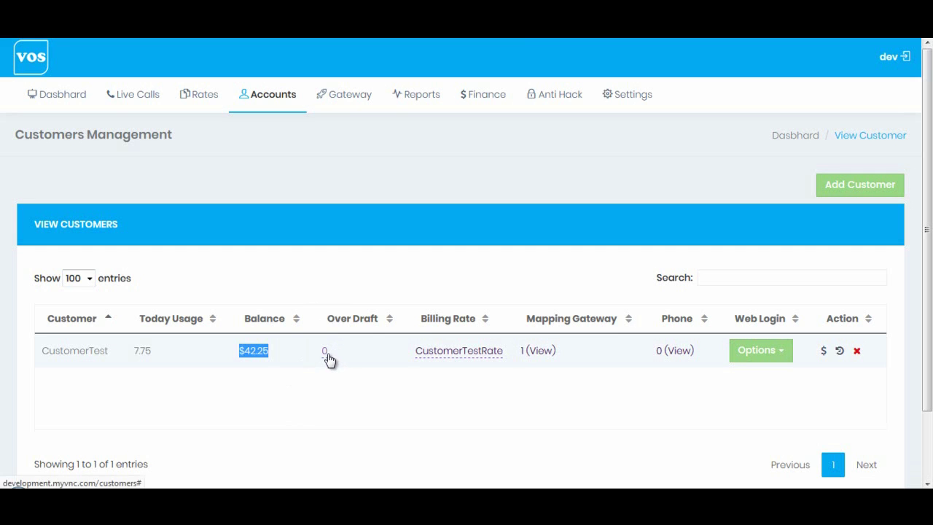
Change CustomerTest's overdraft limit from 0 to 20, then highlight the $42.25 balance and new limit.
left_click(326, 352)
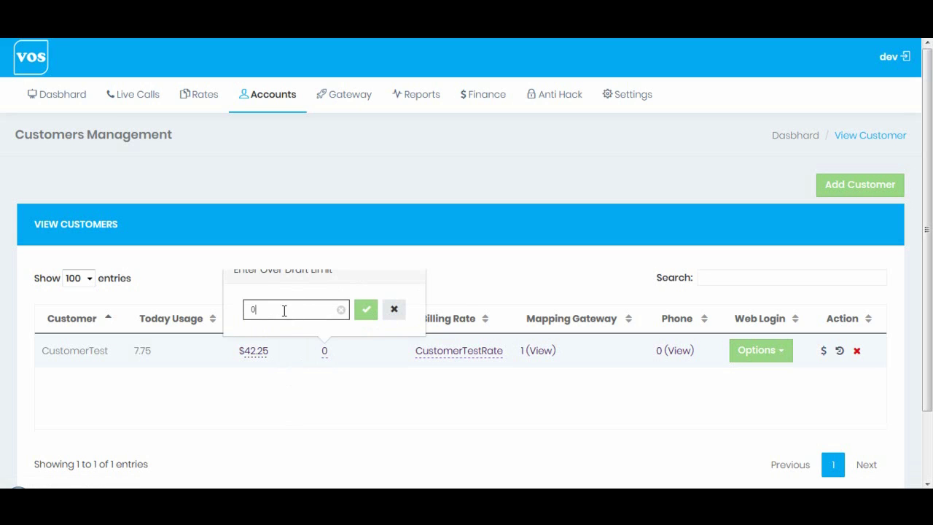
double_click(252, 309)
type("20")
left_click(366, 311)
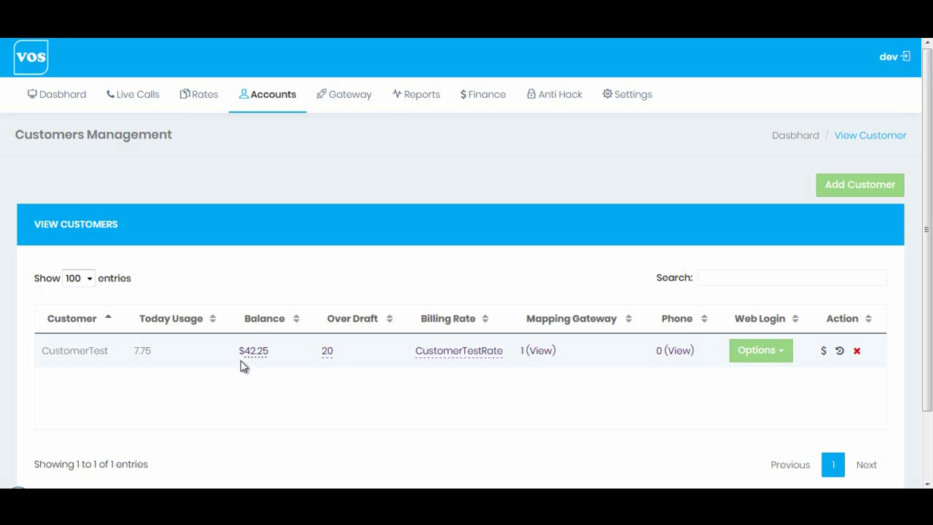
left_click_drag(237, 351, 279, 356)
left_click_drag(318, 355, 336, 357)
Open the CustomerTestRate rate group list and cancel without changing the billing rate.
left_click(294, 361)
left_click(452, 354)
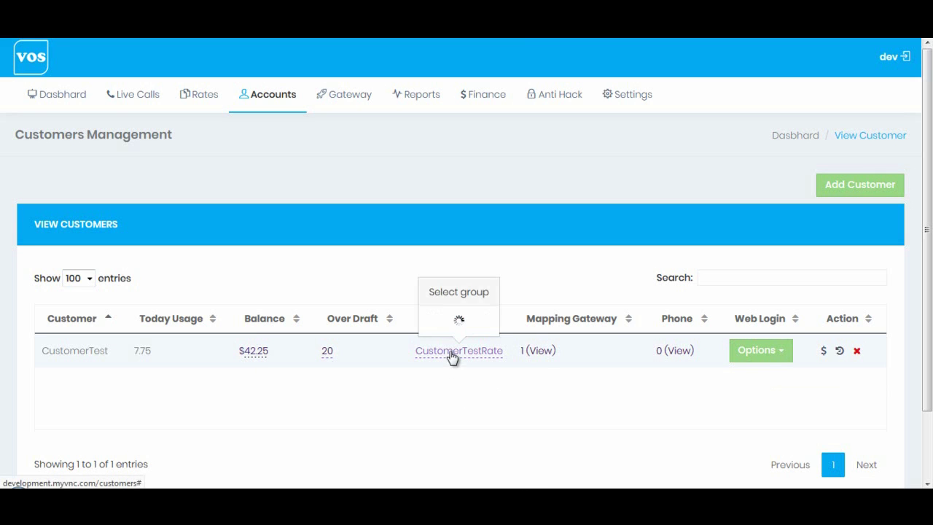
left_click(455, 314)
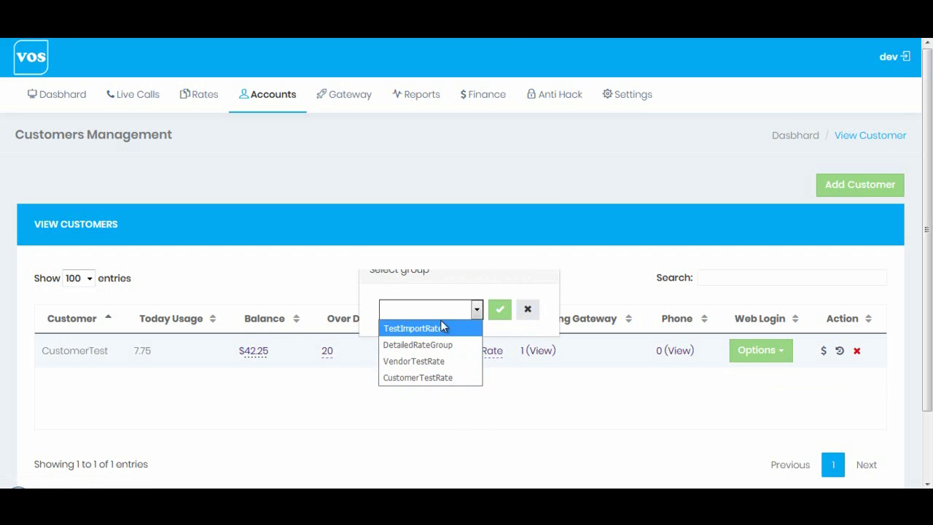
left_click(529, 312)
left_click(529, 312)
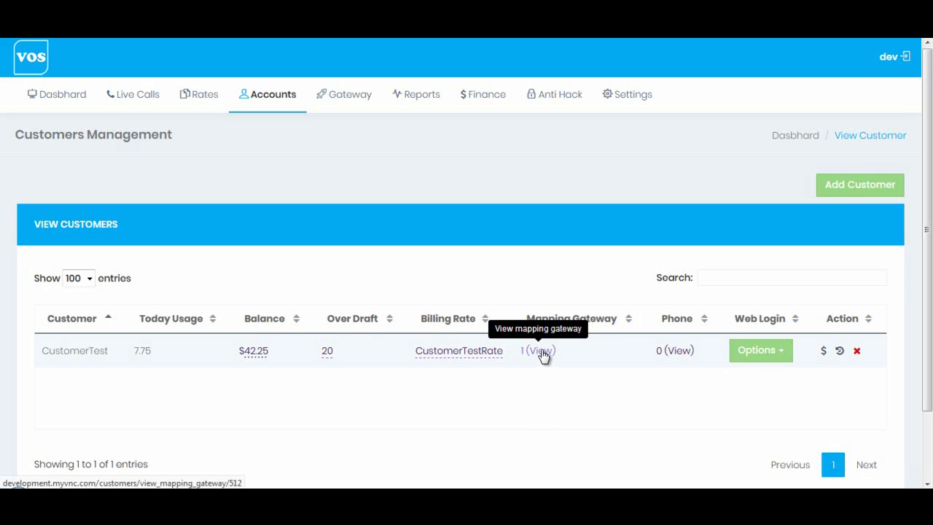
In CustomerTest's mapping gateways, change CustomerGW's capacity from 64 to 128.
left_click(541, 352)
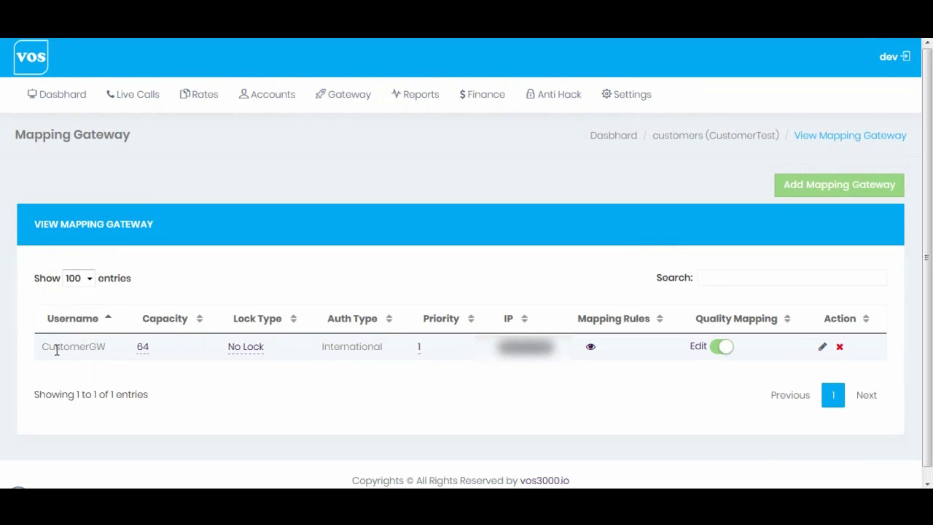
left_click_drag(41, 347, 158, 352)
left_click(182, 350)
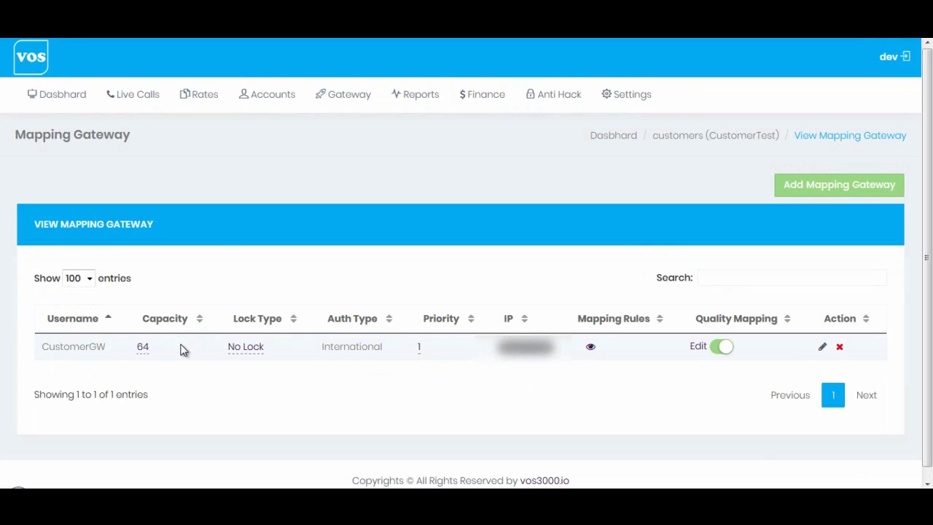
left_click(143, 352)
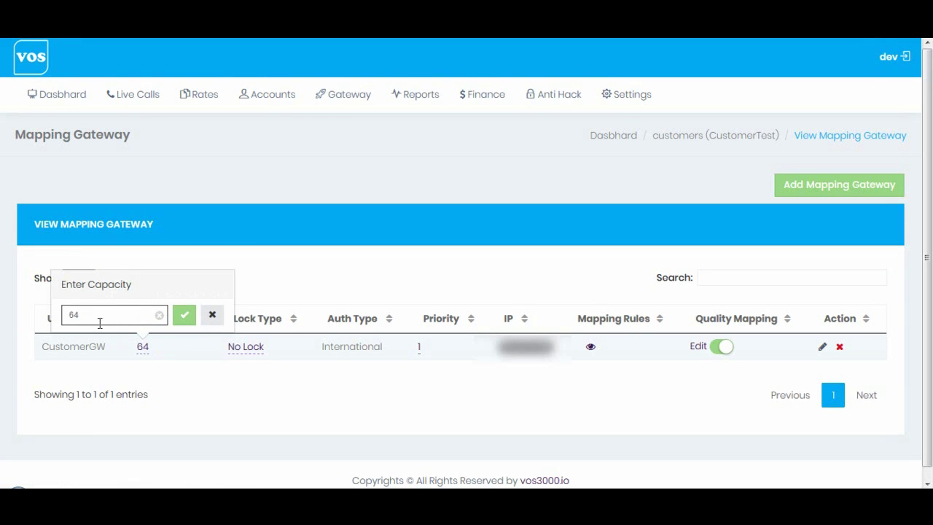
left_click_drag(96, 317, 69, 315)
type("12")
type("0")
left_click(184, 316)
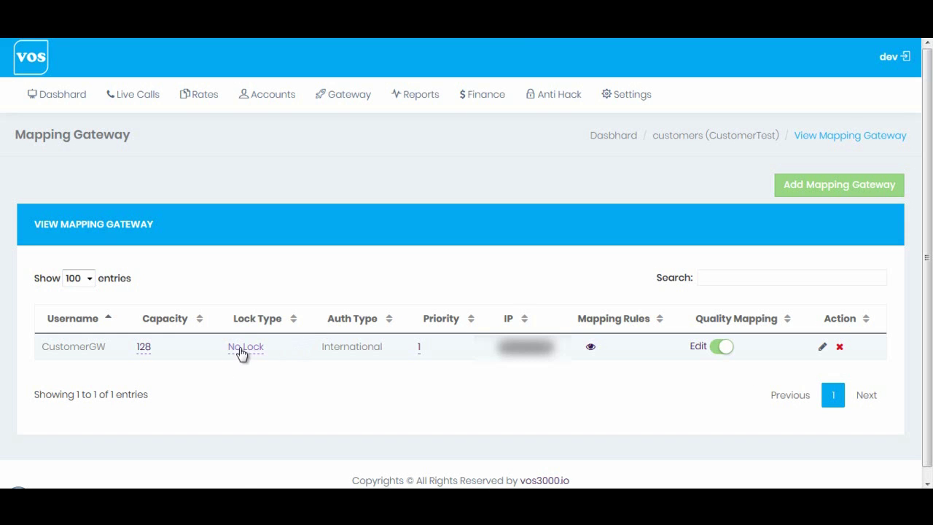
left_click(241, 353)
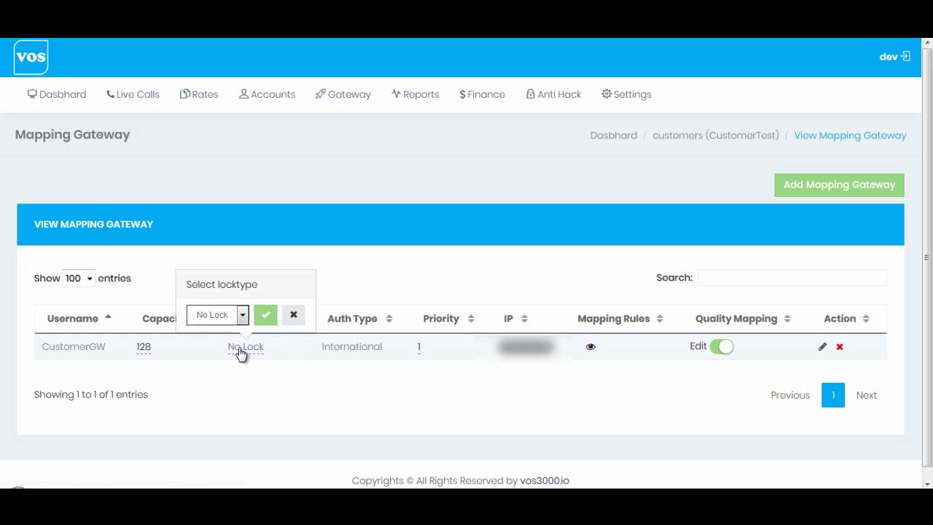
left_click(202, 319)
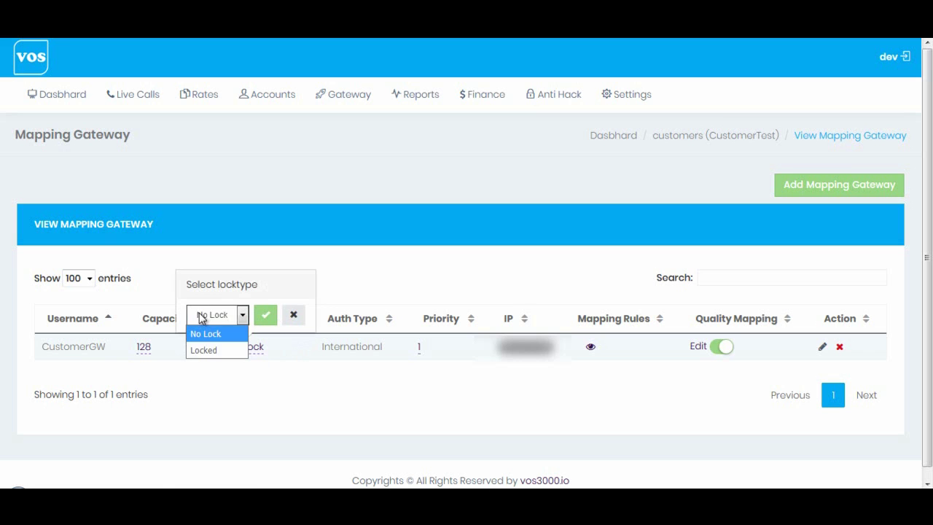
left_click(219, 349)
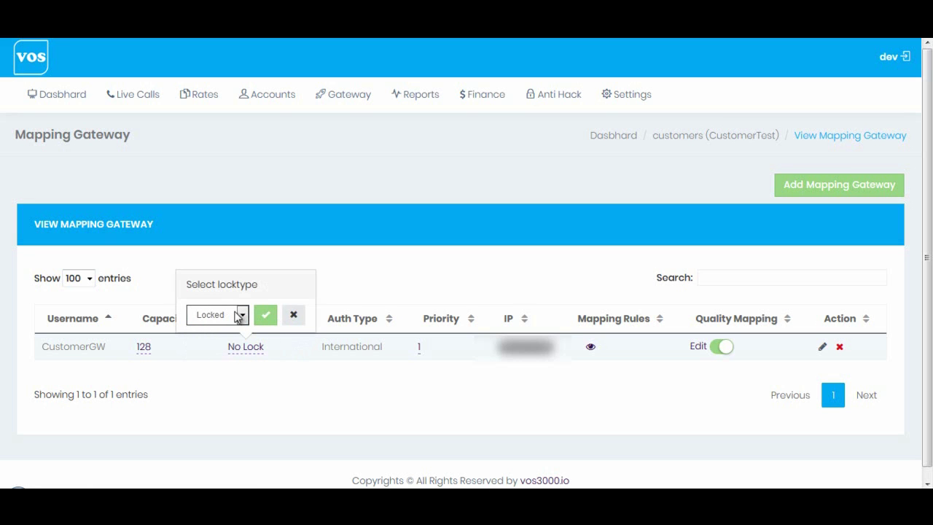
left_click(296, 318)
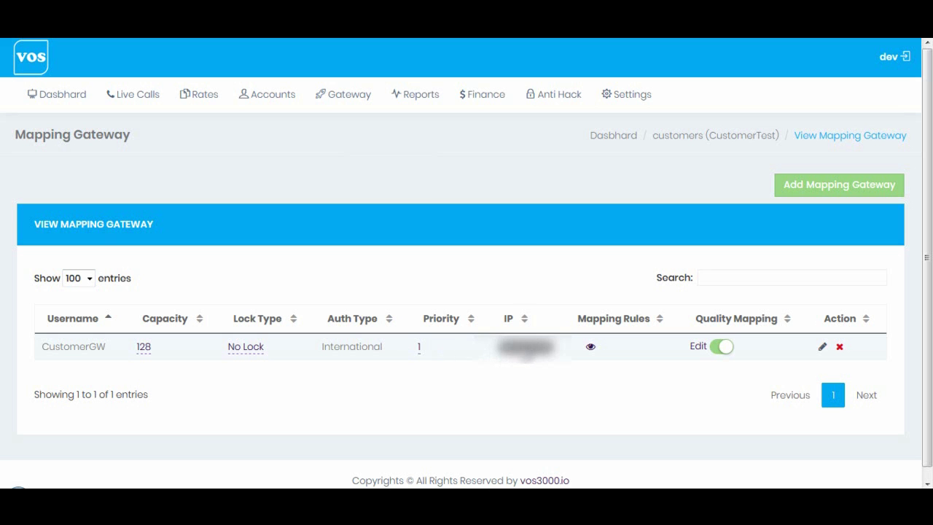
left_click(539, 356)
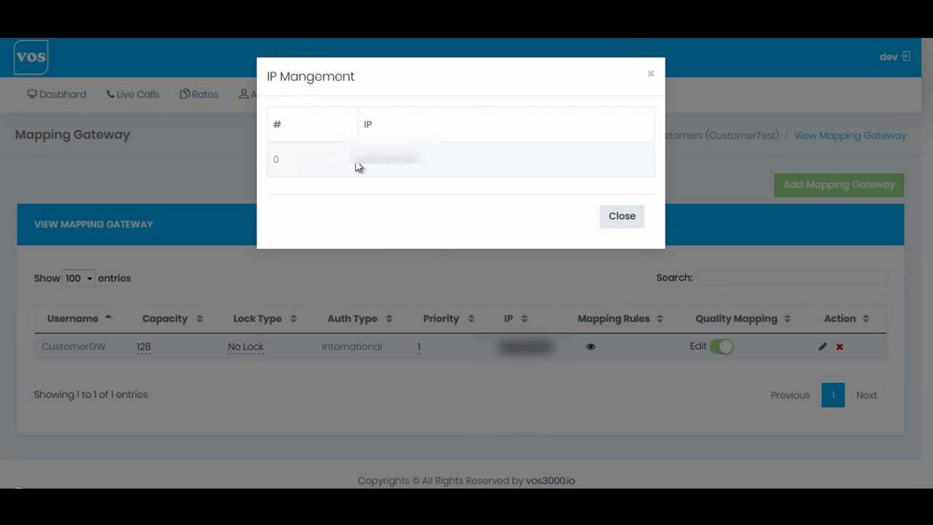
double_click(366, 164)
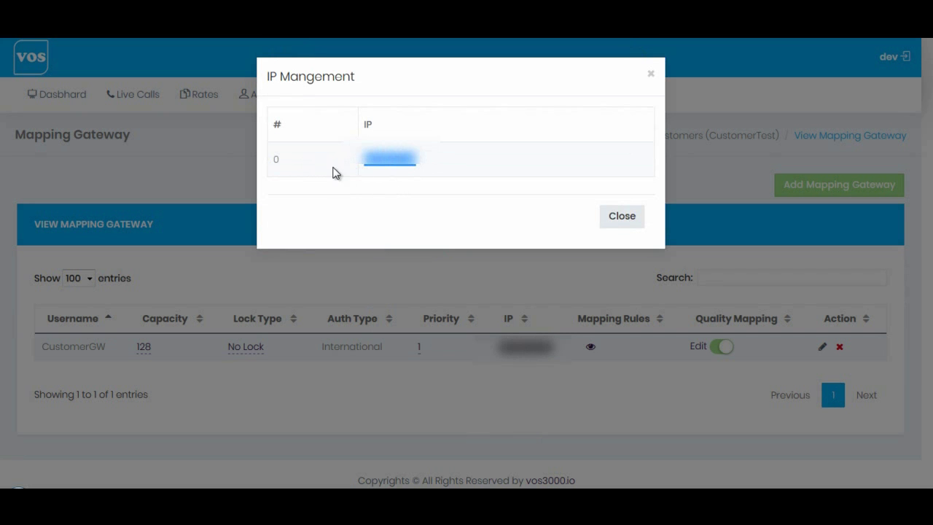
left_click_drag(274, 162, 435, 163)
left_click_drag(365, 159, 428, 163)
left_click(516, 178)
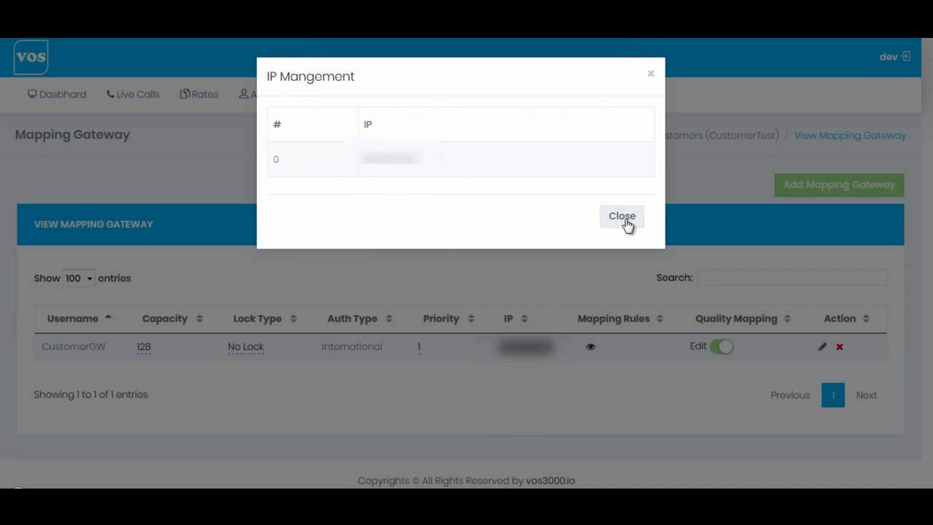
left_click(620, 217)
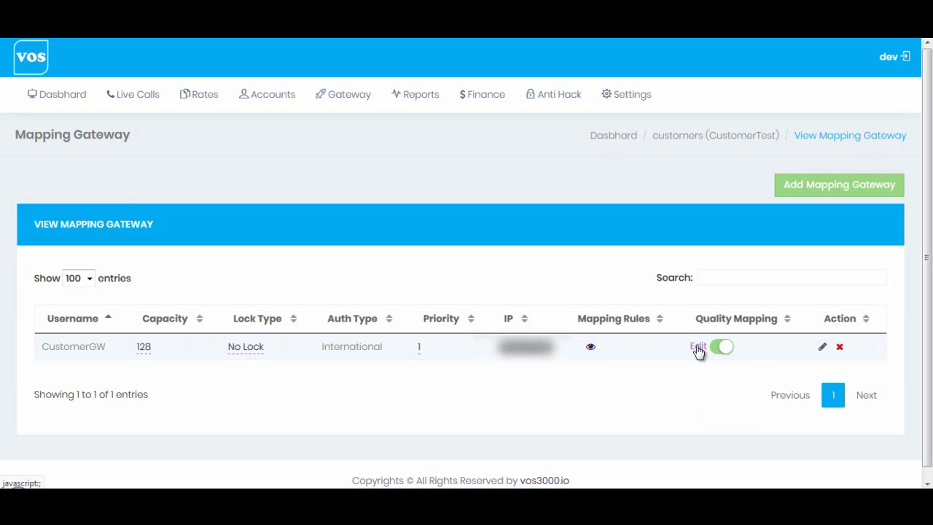
Open CustomerGW's Add Quality Mapping dialog, keeping rule Based on ACD and ASR, minimum ASR 35.
left_click(697, 347)
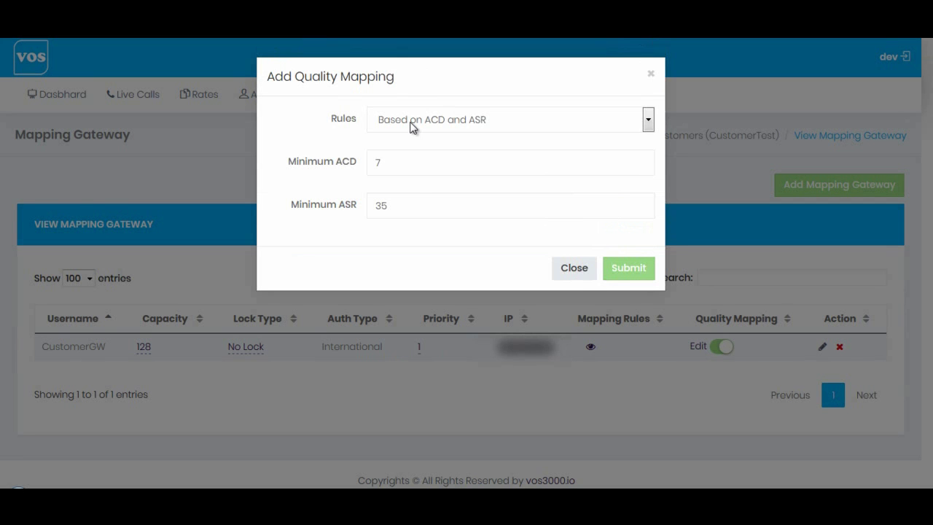
left_click(391, 126)
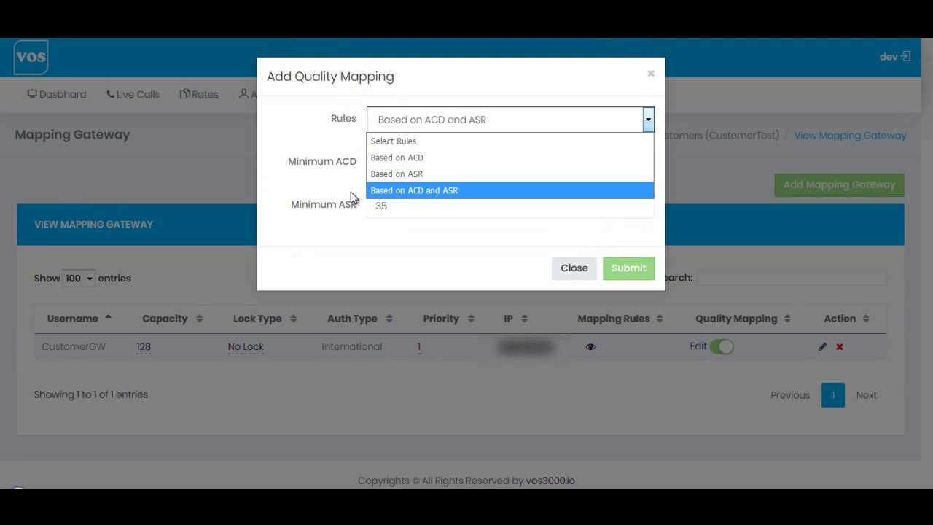
left_click(351, 192)
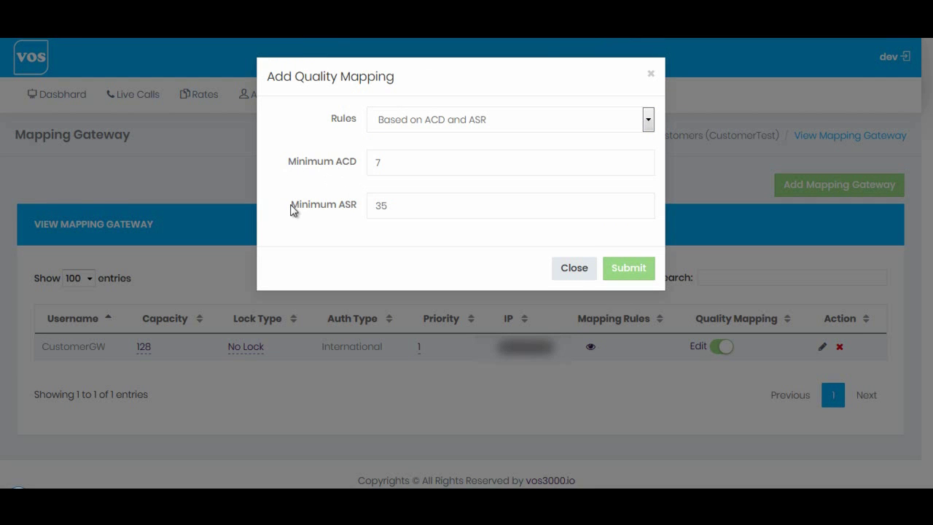
left_click_drag(292, 206, 350, 209)
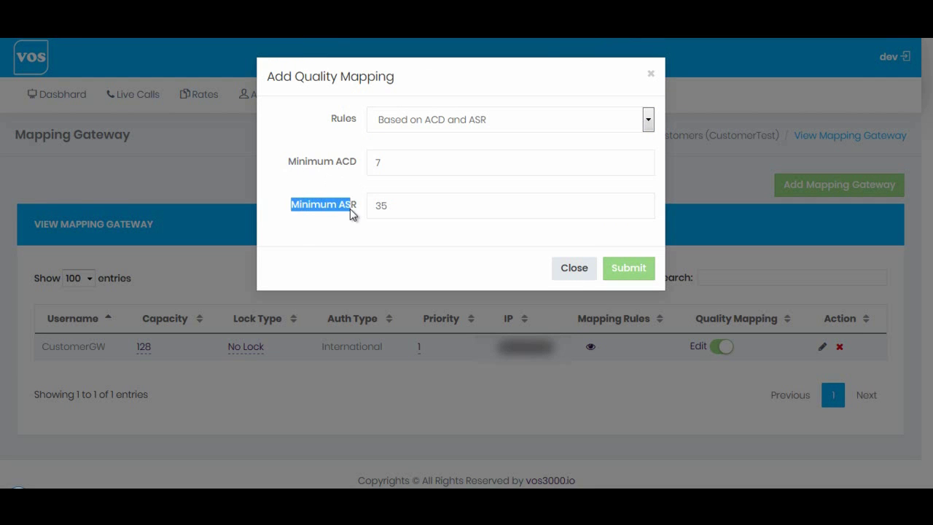
Try a Based on ACD rule, changing the minimum ACD from 7 to 4.
left_click(403, 124)
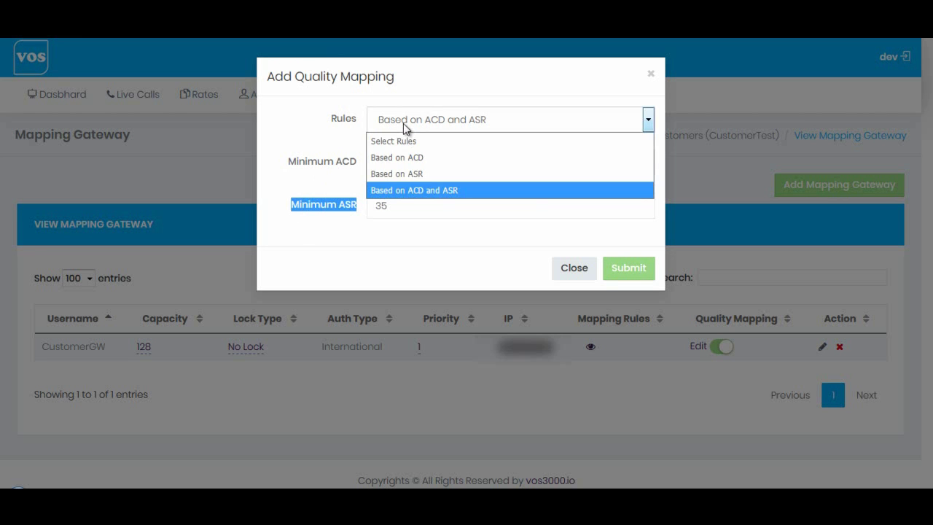
left_click(440, 157)
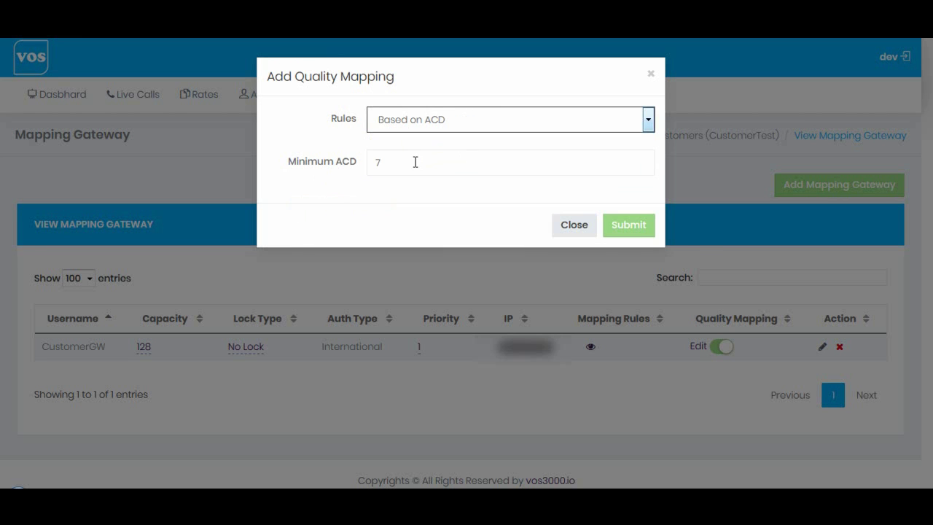
left_click_drag(404, 164, 353, 168)
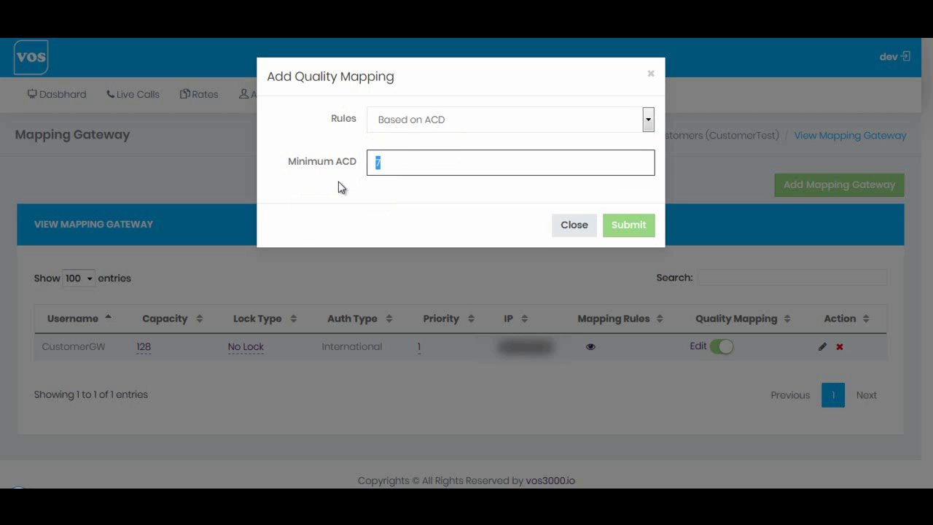
type("4")
left_click_drag(411, 164, 378, 163)
Switch the rule to Based on ASR with minimum ASR 35 and submit it.
left_click(420, 125)
left_click(410, 173)
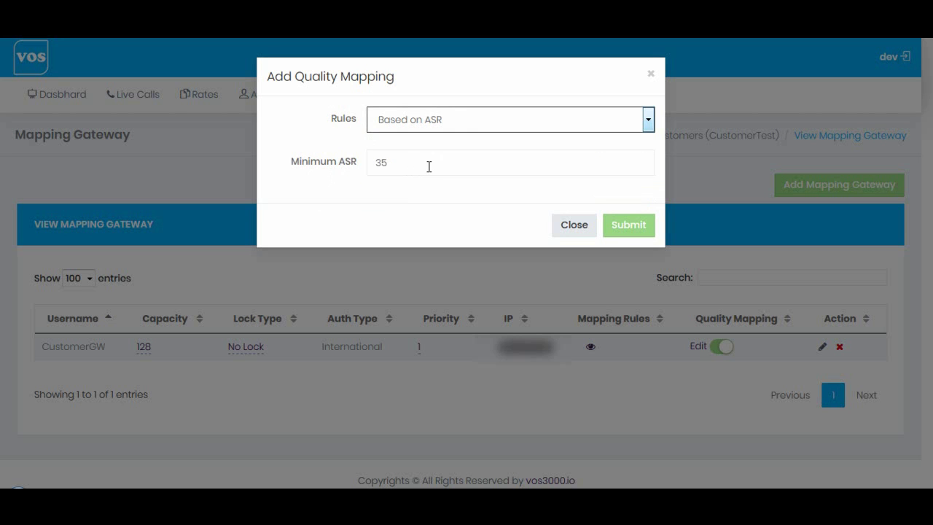
left_click_drag(418, 162, 330, 167)
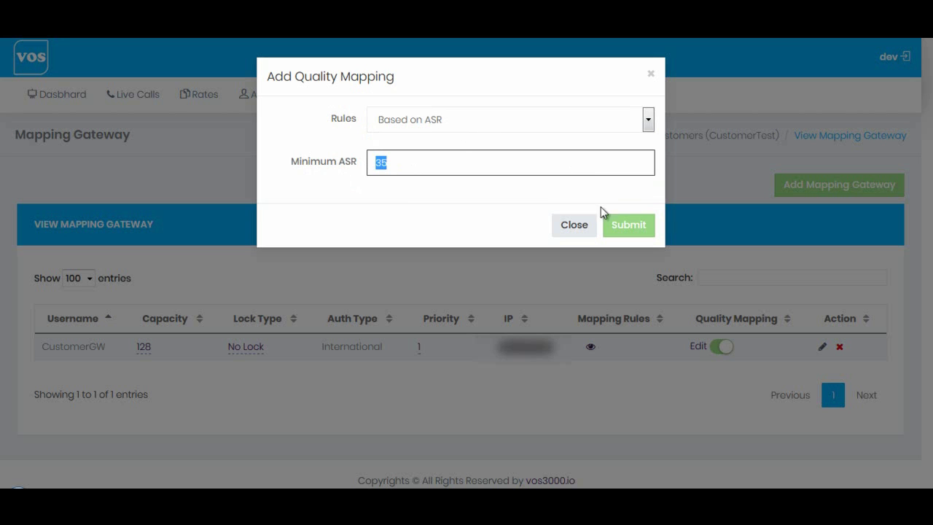
left_click(481, 125)
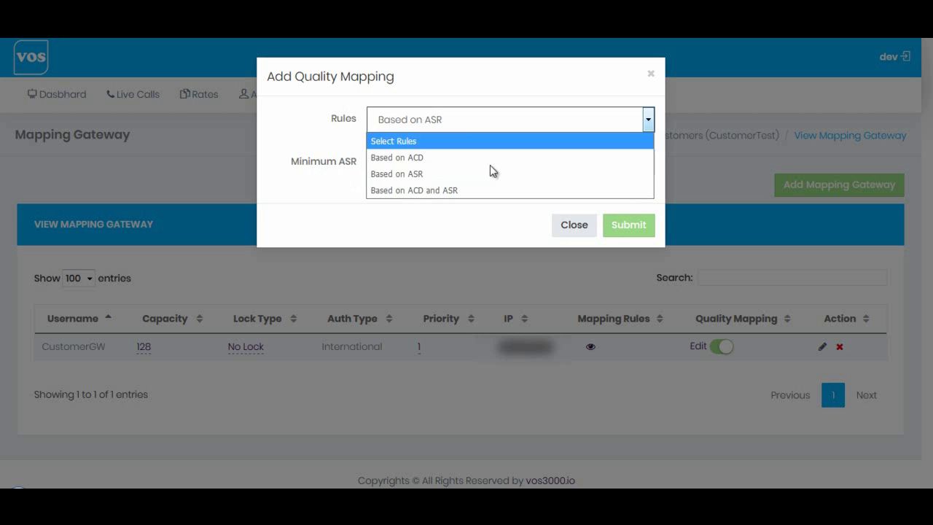
left_click(445, 211)
left_click(632, 229)
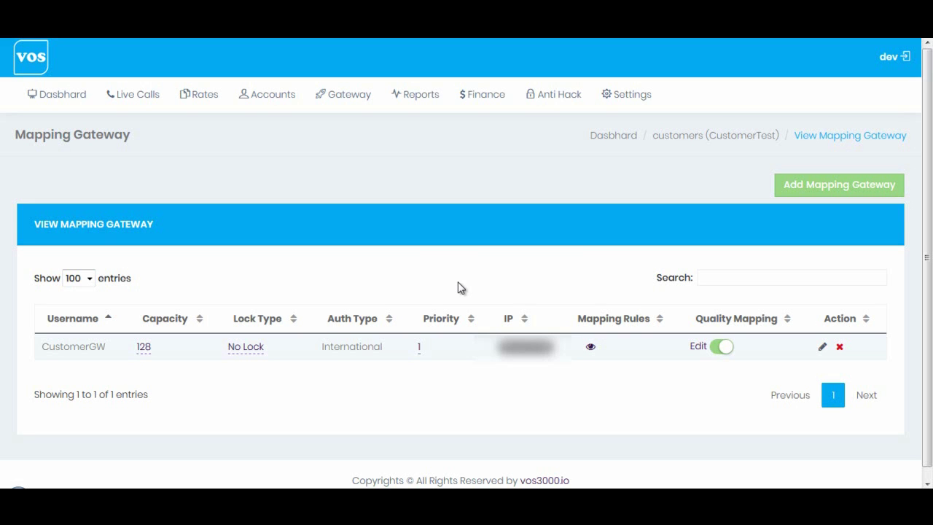
Open the Quality Routing Report from the Reports menu.
left_click(422, 94)
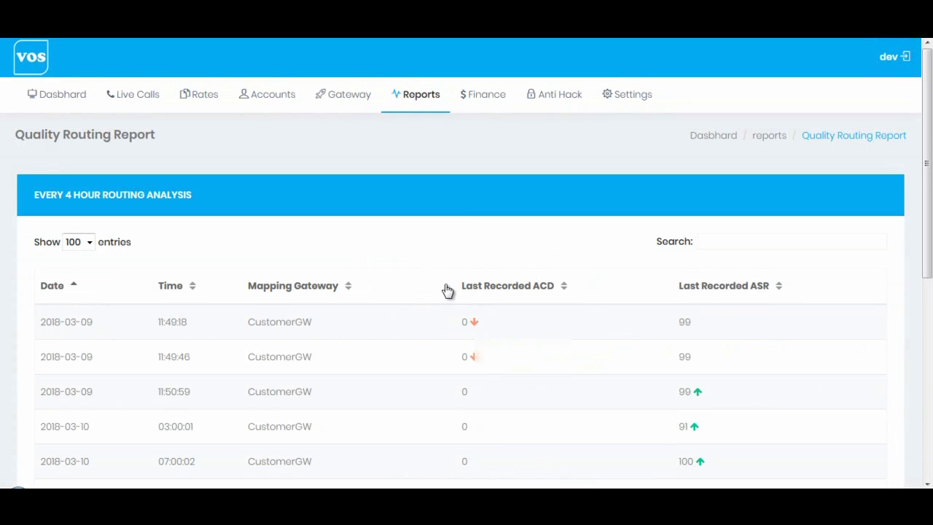
scroll(447, 290, "down", 4)
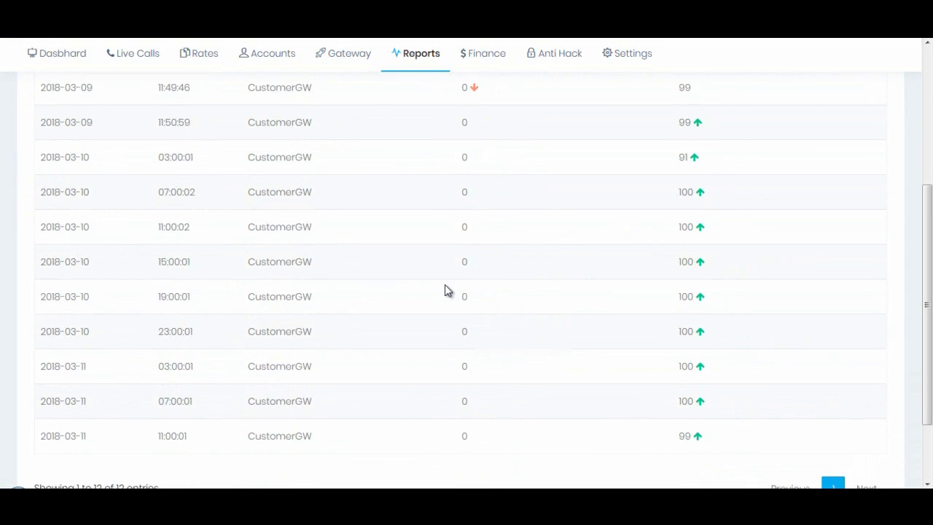
scroll(446, 290, "up", 2)
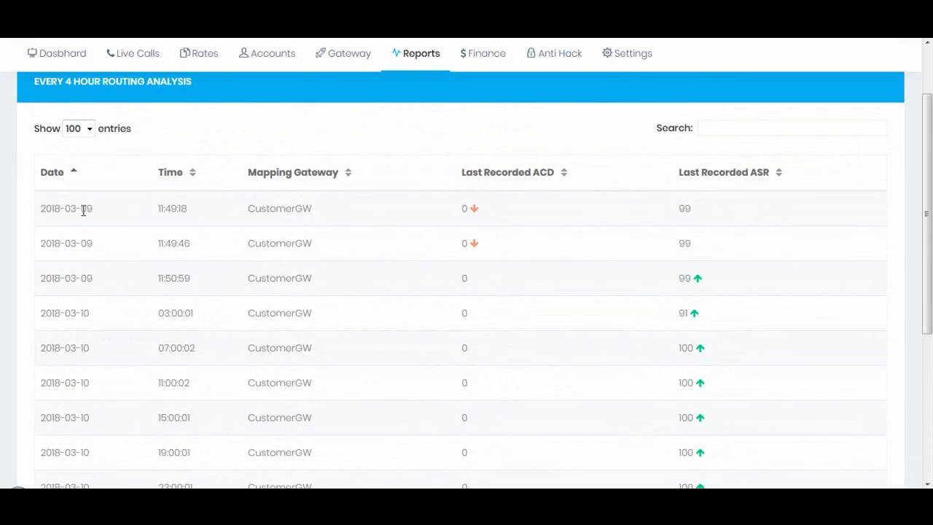
Highlight the first record's date, time 11:49:18, gateway CustomerGW and last recorded ACD.
left_click_drag(40, 213, 152, 211)
left_click(152, 212)
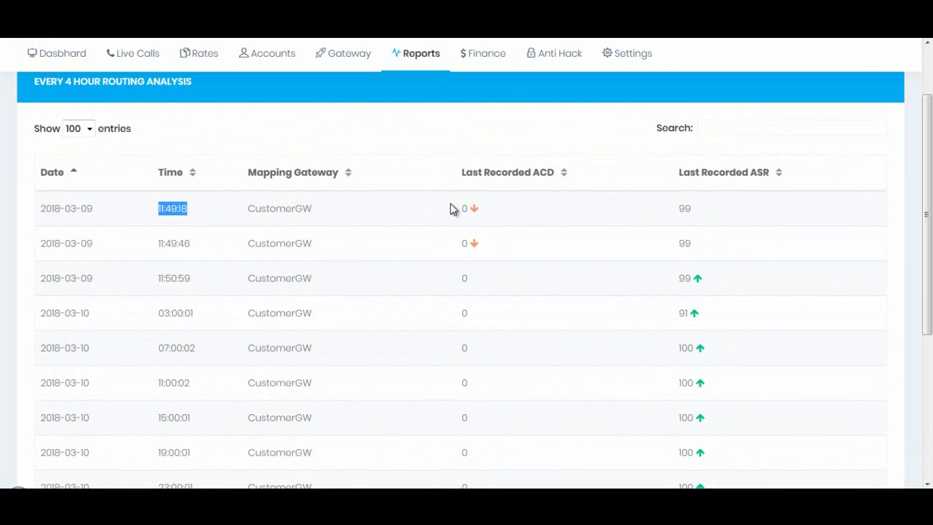
left_click_drag(452, 208, 469, 207)
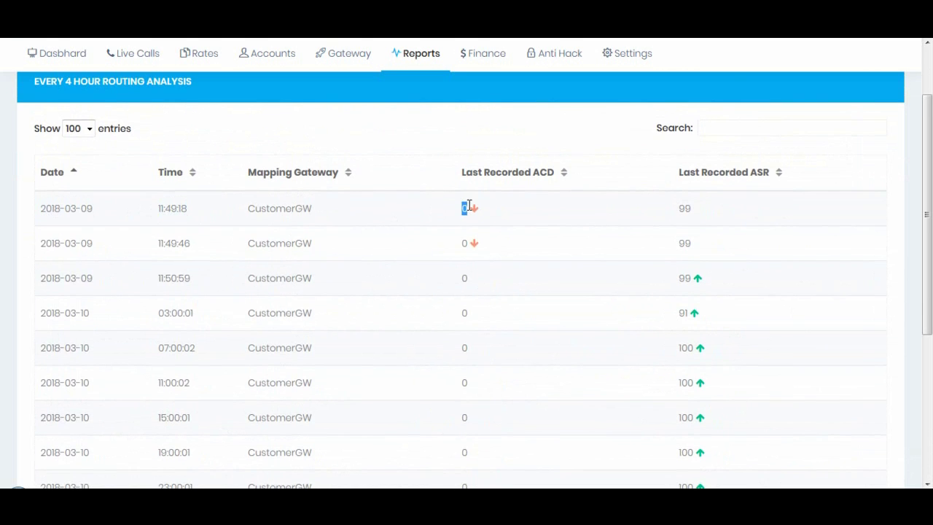
scroll(219, 211, "up", 2)
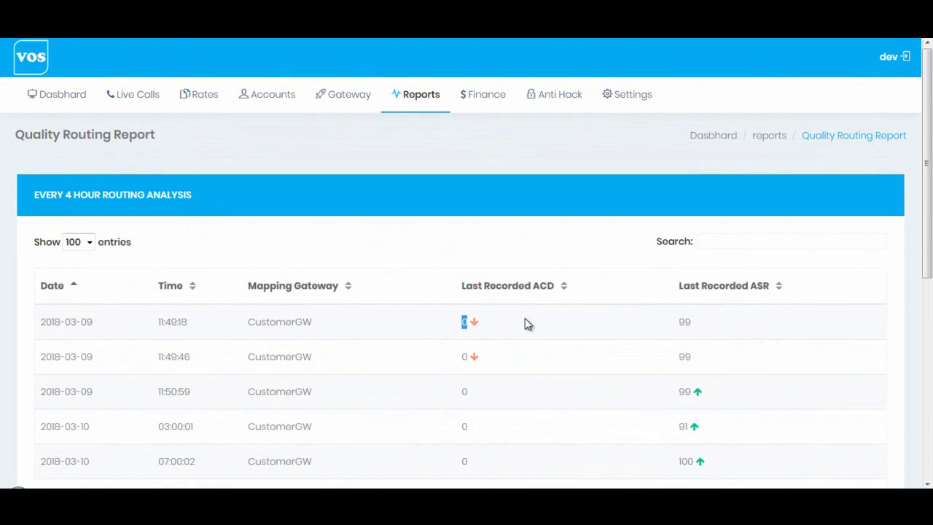
left_click(467, 321)
left_click_drag(155, 329, 191, 329)
left_click_drag(248, 327, 316, 328)
left_click_drag(462, 321, 473, 323)
left_click(680, 323)
left_click_drag(678, 321, 697, 323)
Highlight the third record's date 2018-03-09, time 11:50:59 and ASR value 99.
scroll(529, 373, "down", 1)
scroll(529, 373, "down", 2)
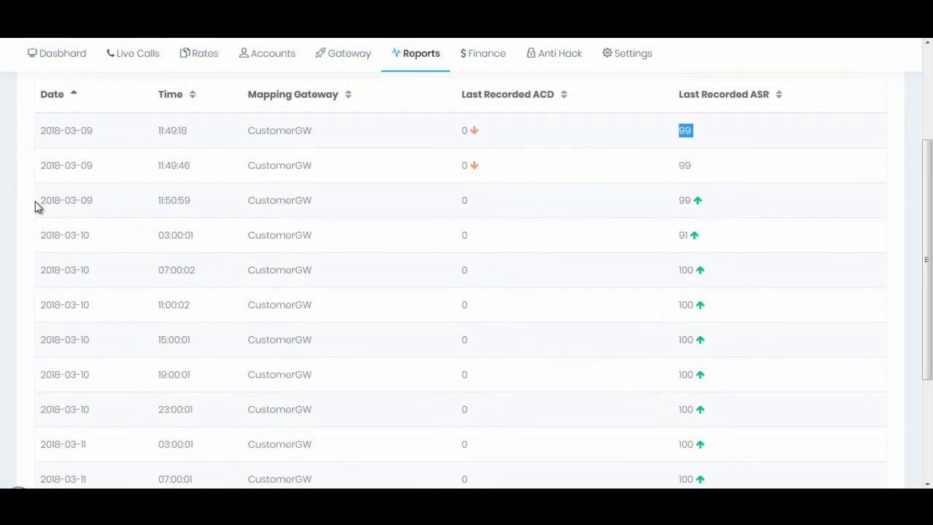
left_click_drag(37, 201, 95, 206)
left_click_drag(158, 204, 218, 209)
left_click_drag(677, 201, 691, 201)
scroll(584, 245, "down", 5)
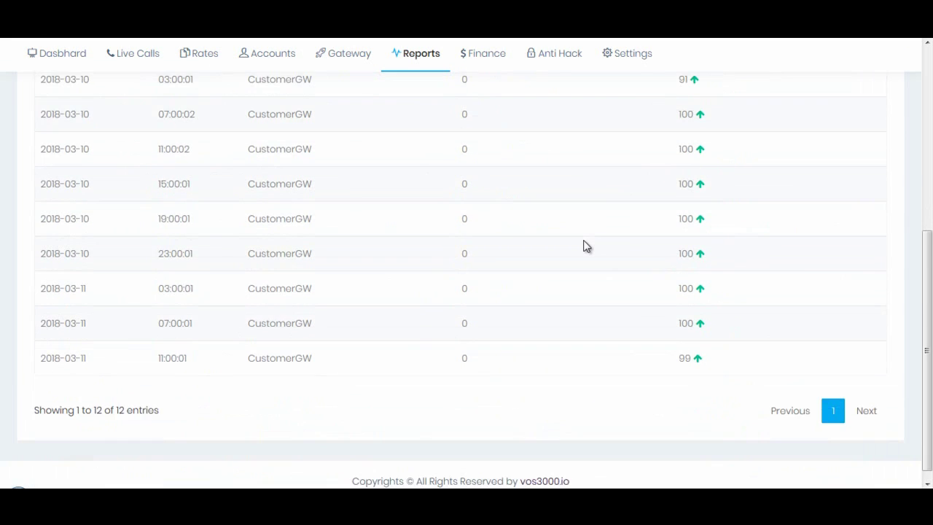
scroll(584, 246, "up", 10)
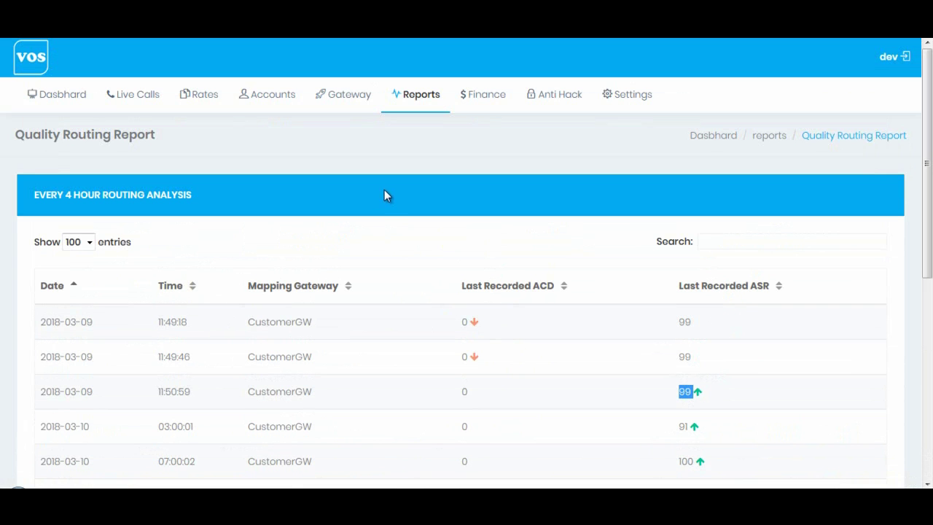
mouse_move(262, 106)
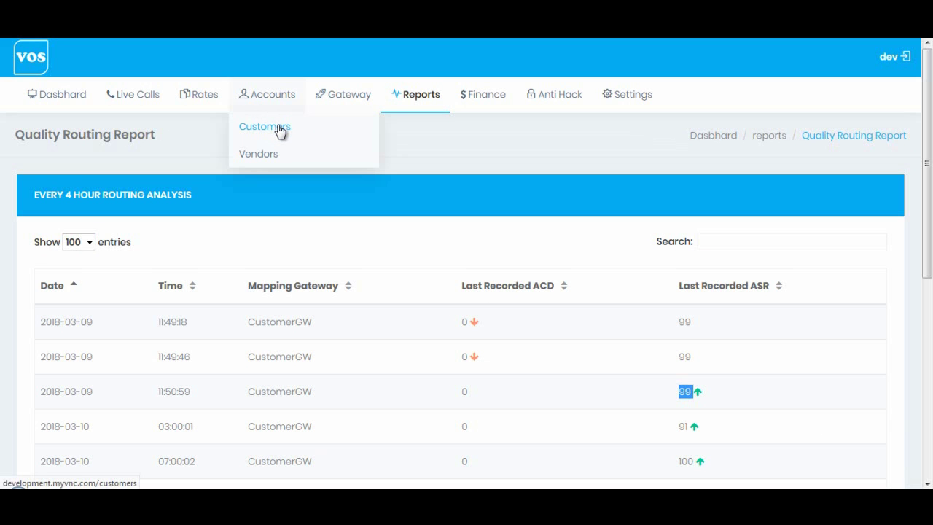
From Customers, open CustomerTest's mapping gateways and switch CustomerGW's Quality Mapping off.
left_click(280, 129)
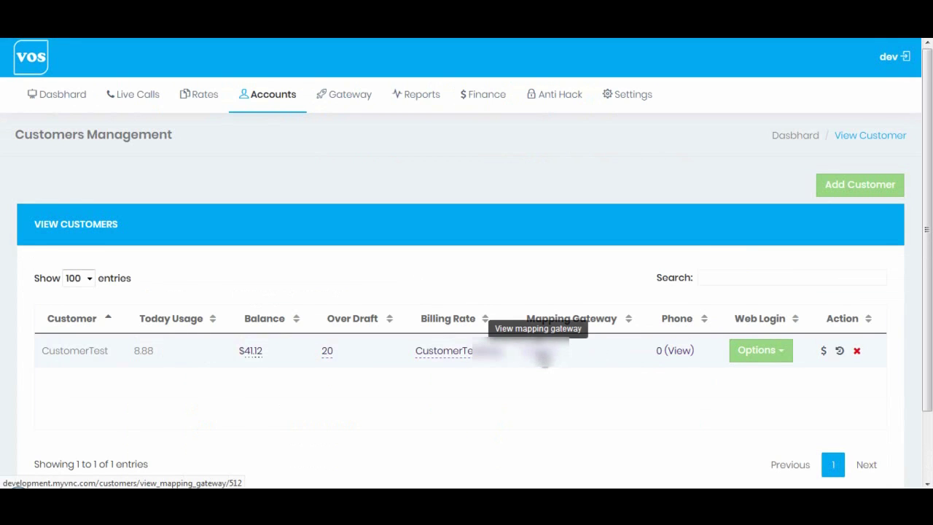
left_click(544, 356)
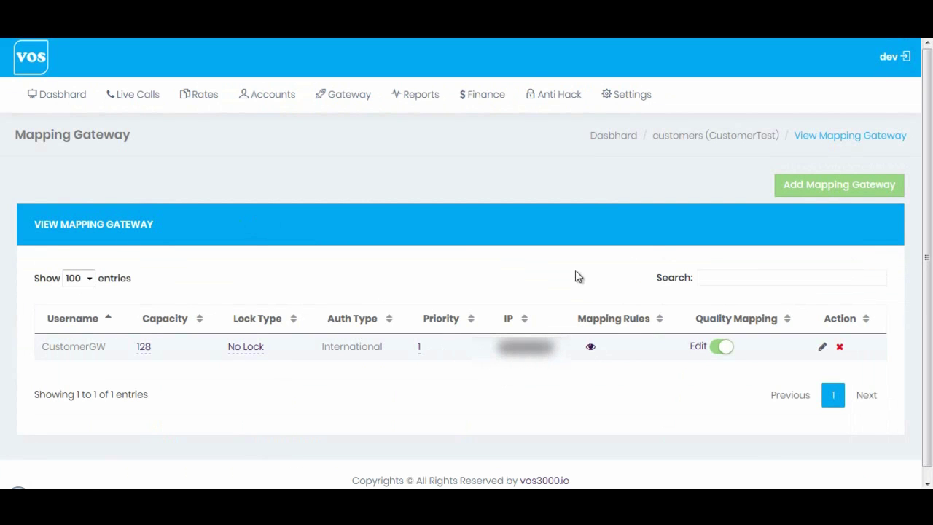
left_click(719, 349)
Open CustomerGW's edit dialog, add three extra IP address rows, then close without saving.
left_click(823, 347)
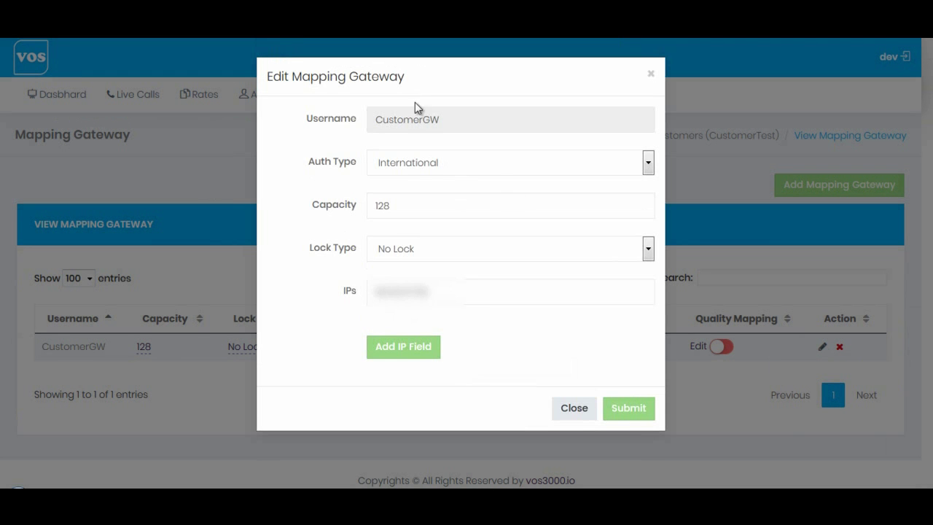
left_click(416, 348)
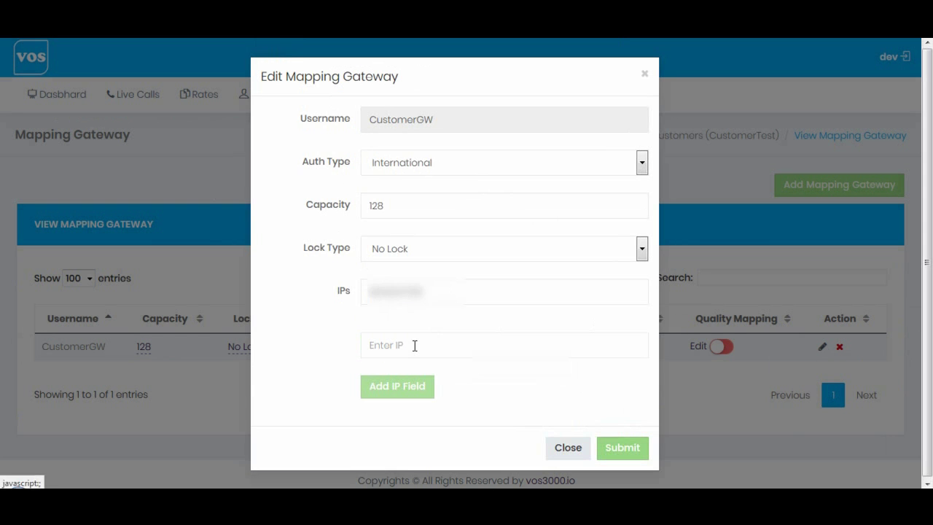
left_click(410, 392)
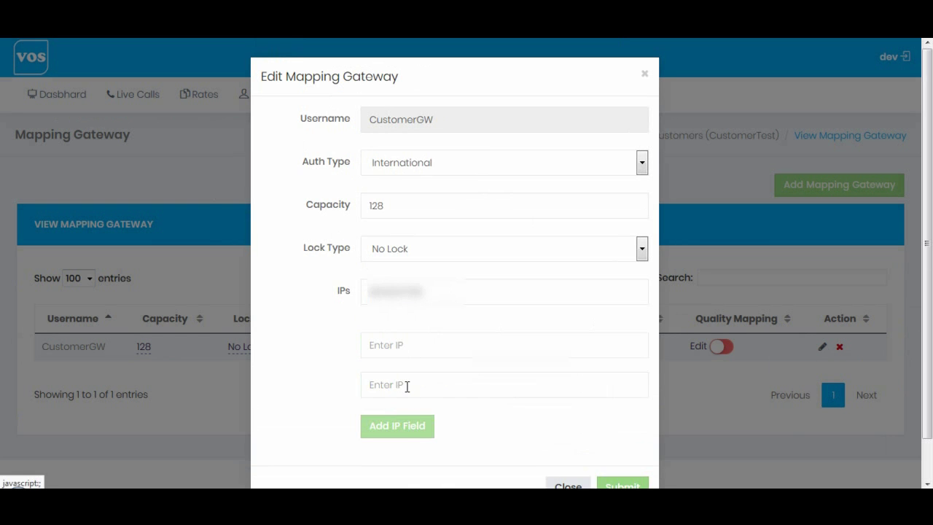
left_click(414, 430)
scroll(554, 308, "down", 2)
scroll(554, 305, "up", 2)
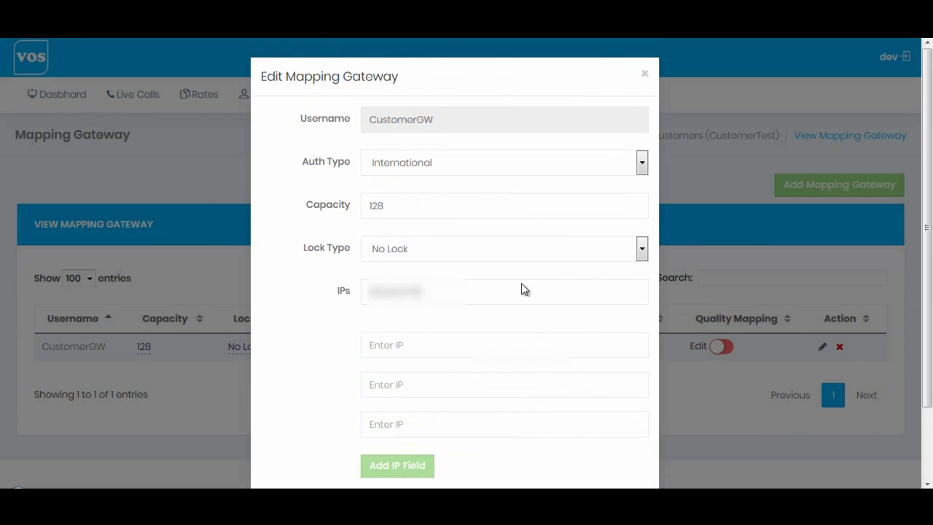
left_click(646, 75)
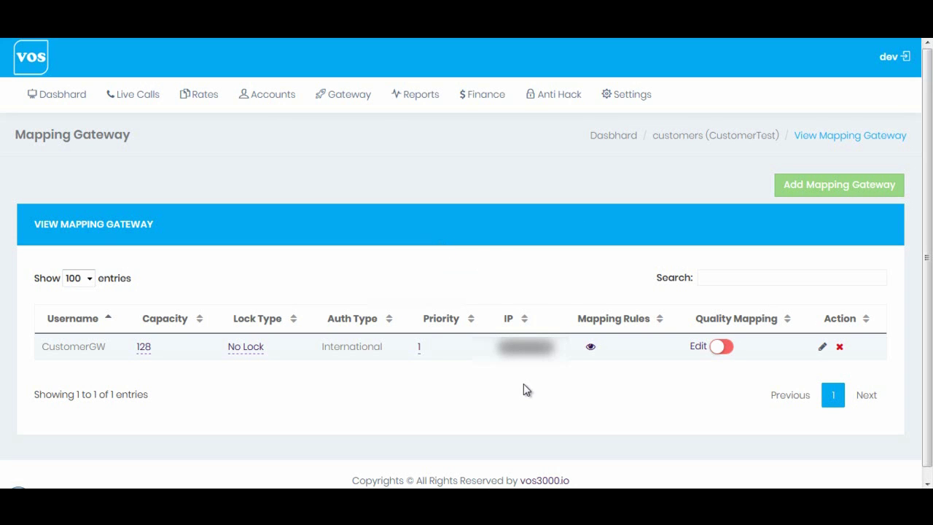
Open CustomerTest's phone list through its Phone '0 (View)' link in Customers.
mouse_move(250, 97)
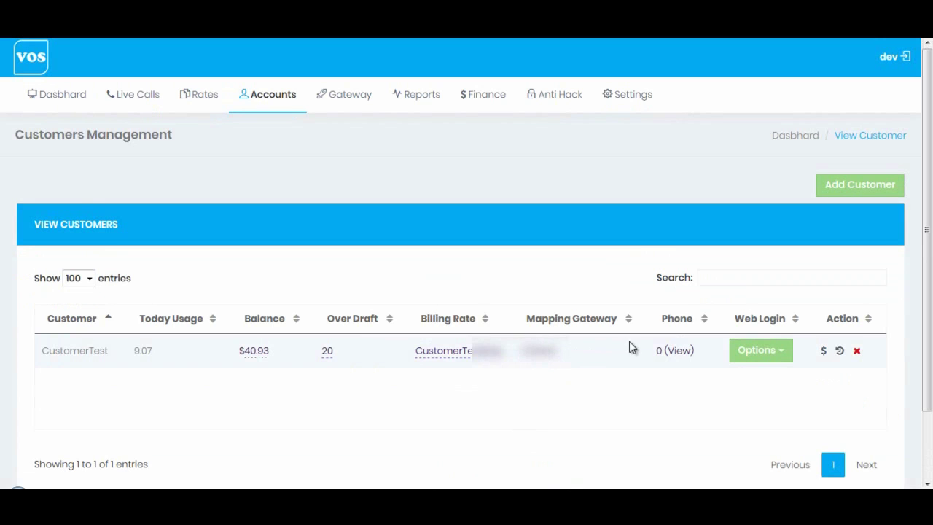
left_click(679, 360)
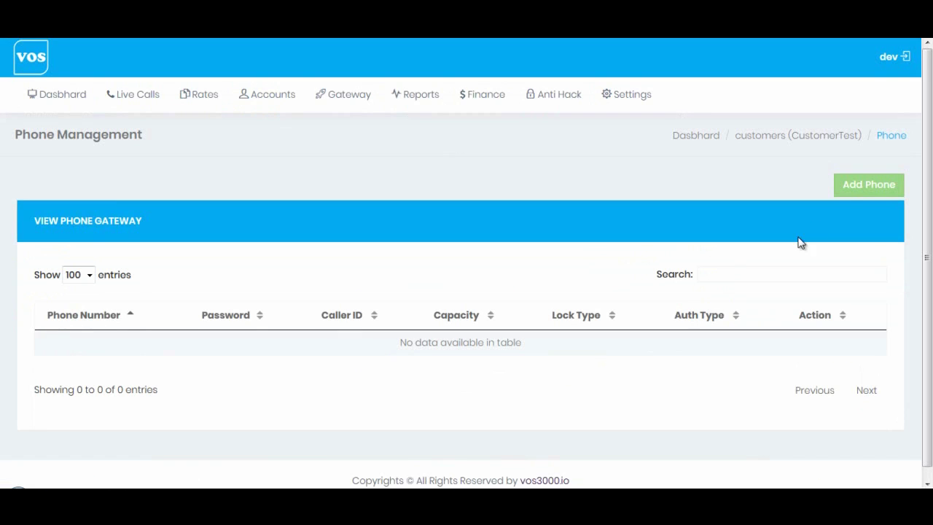
Create phone 200 with a password, caller ID 200, International call level and capacity 3.
left_click(869, 184)
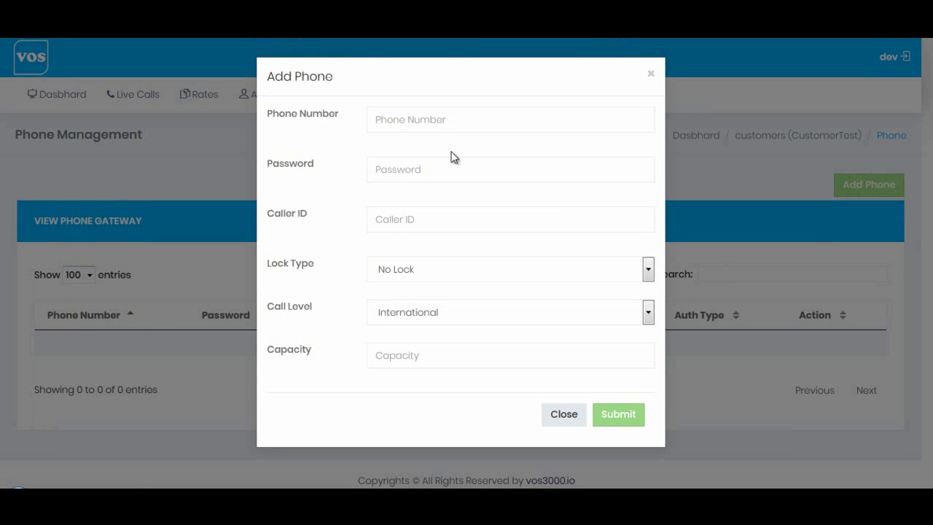
left_click(447, 120)
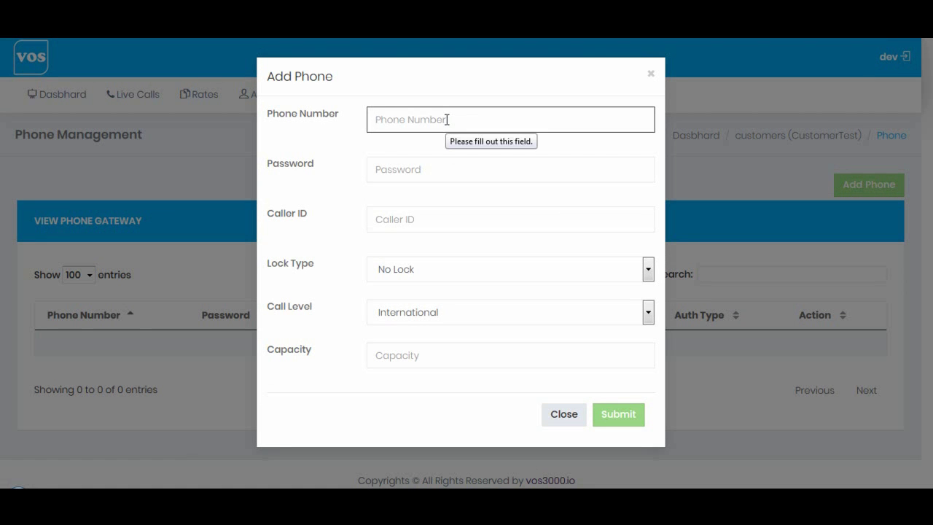
type("200")
left_click(393, 169)
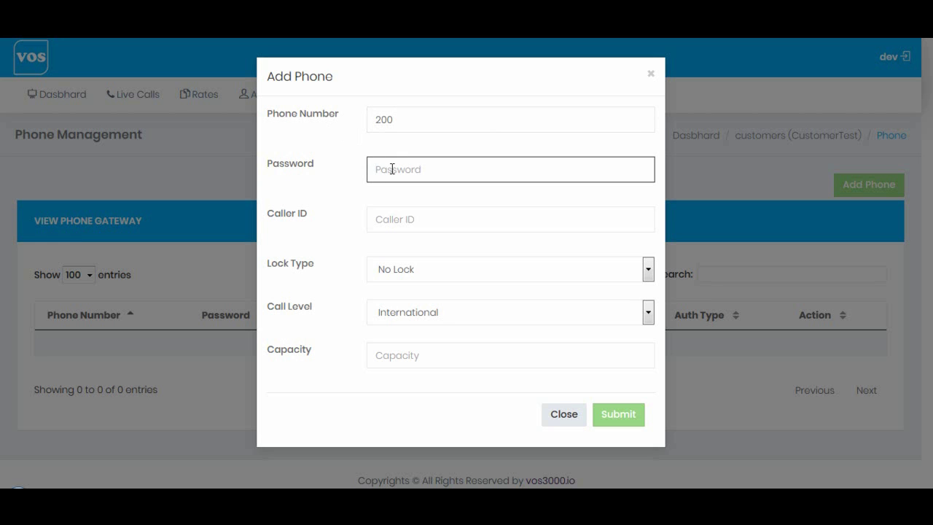
type("123456")
left_click(403, 212)
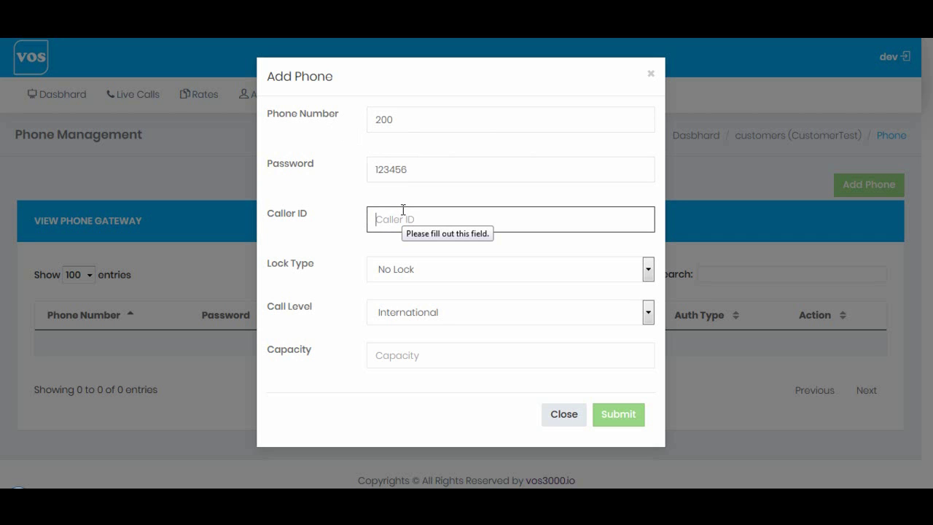
type("200")
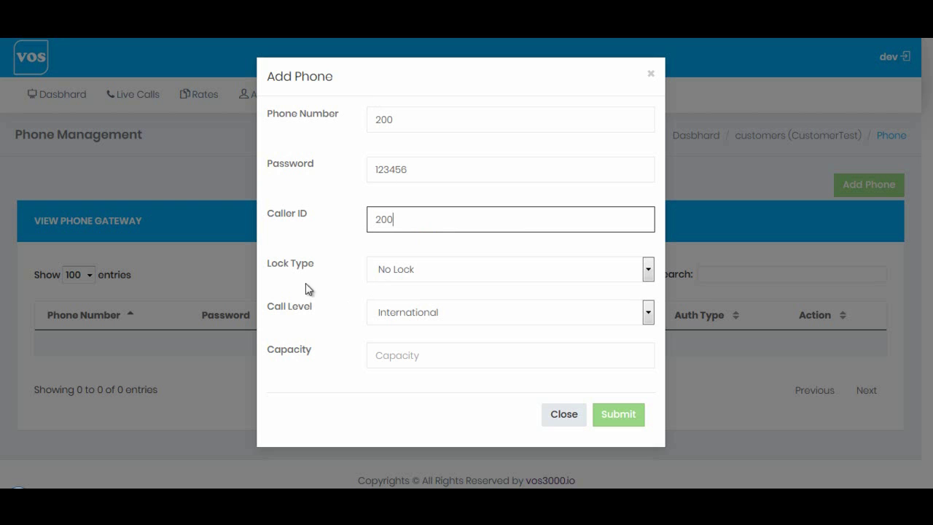
left_click(413, 314)
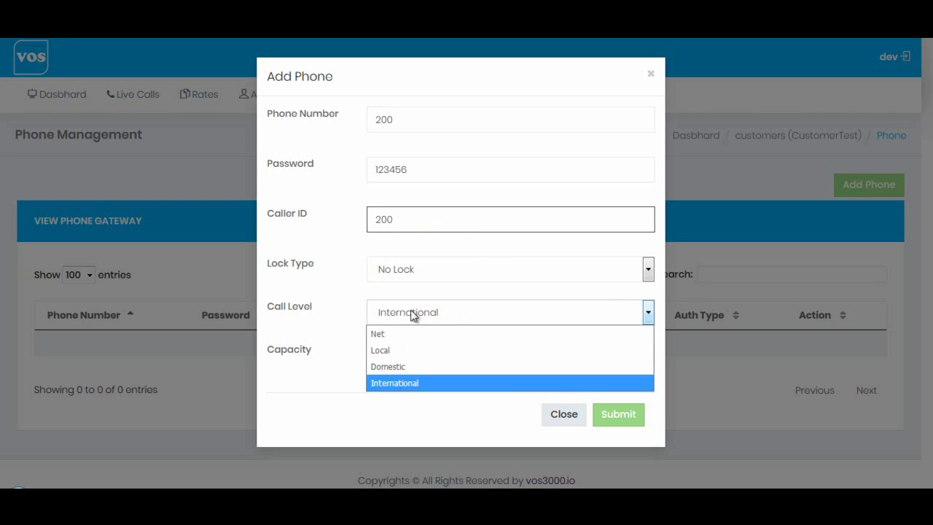
left_click(458, 314)
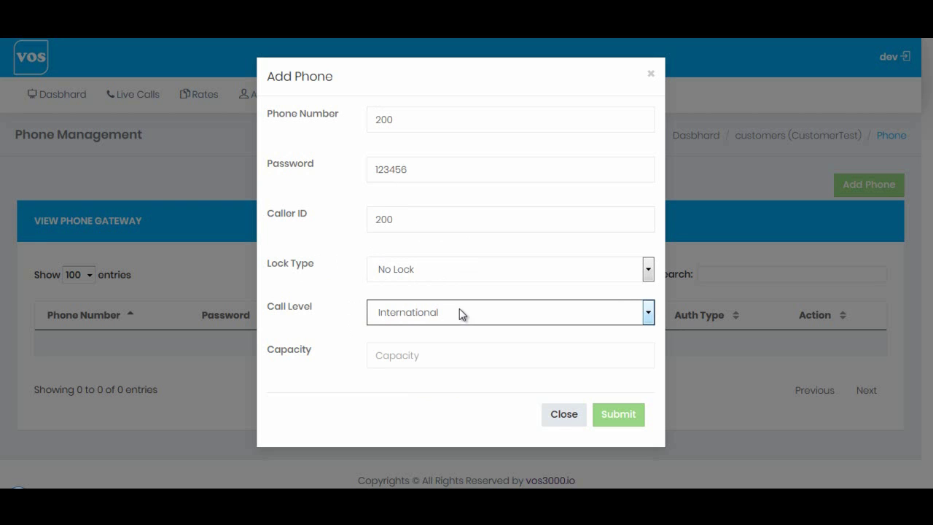
left_click(408, 358)
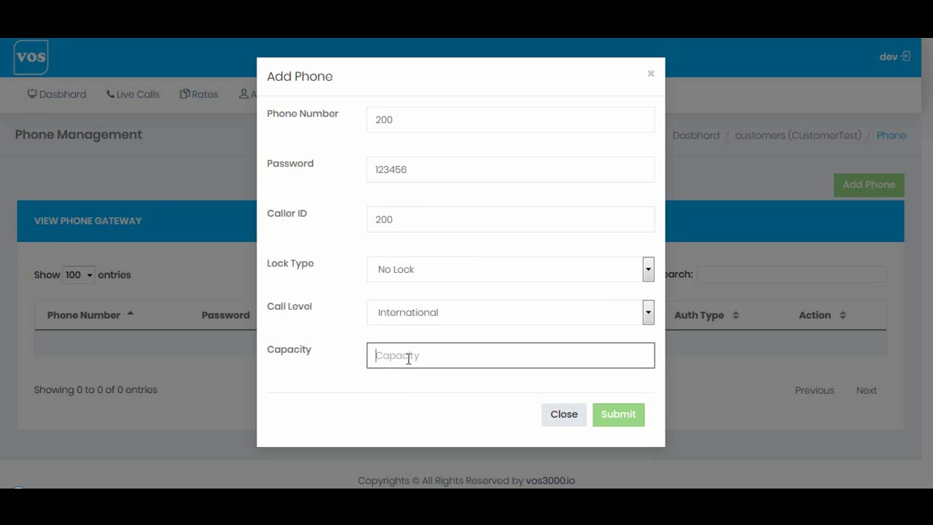
type("3")
left_click(618, 417)
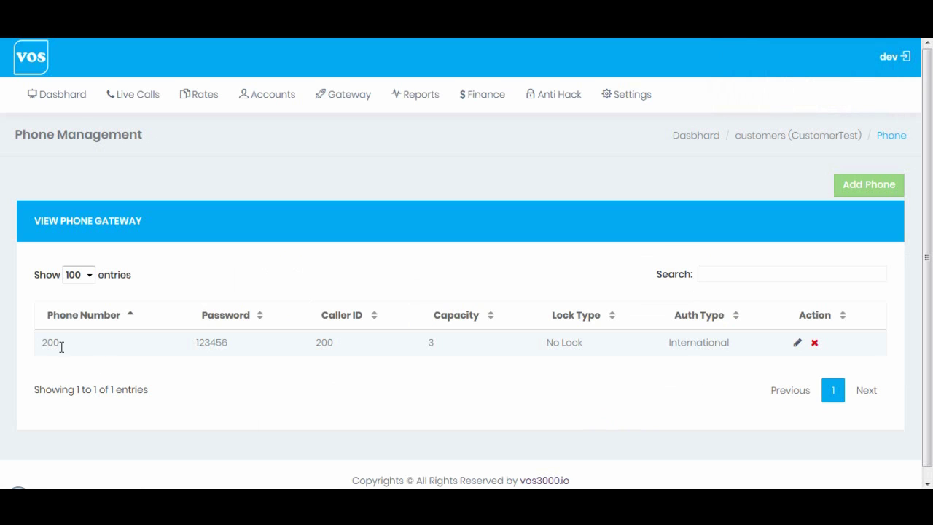
left_click_drag(40, 342, 59, 342)
left_click(45, 343)
double_click(207, 342)
left_click(334, 343)
double_click(334, 343)
double_click(432, 342)
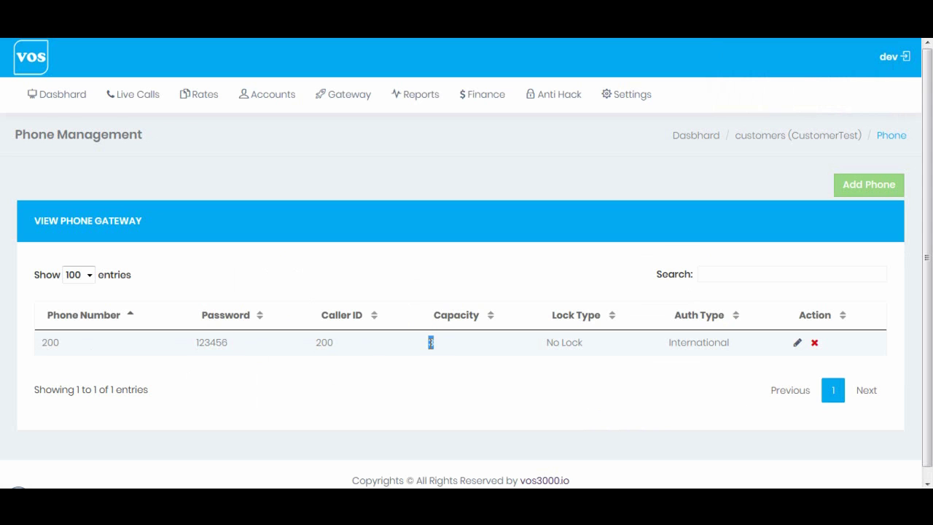
left_click(40, 344)
left_click_drag(41, 344, 78, 344)
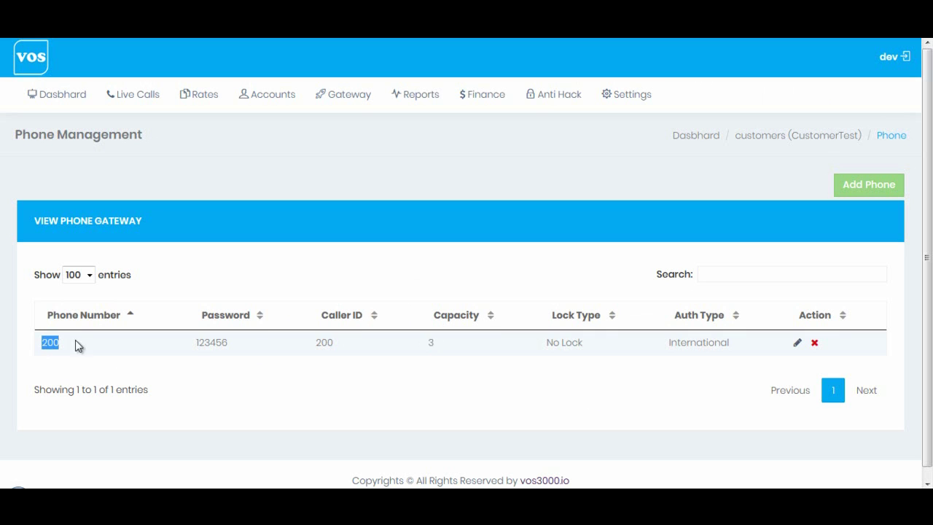
left_click(193, 347)
left_click_drag(193, 348, 229, 343)
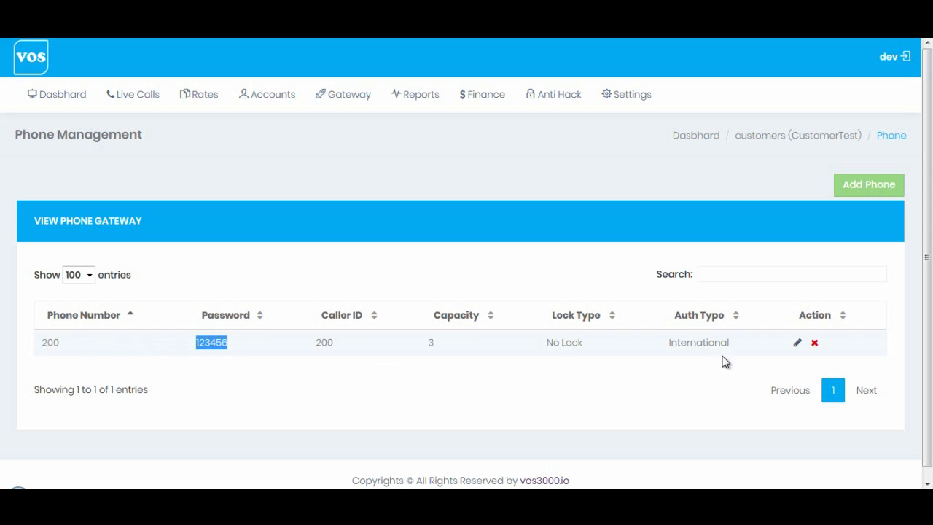
left_click(797, 343)
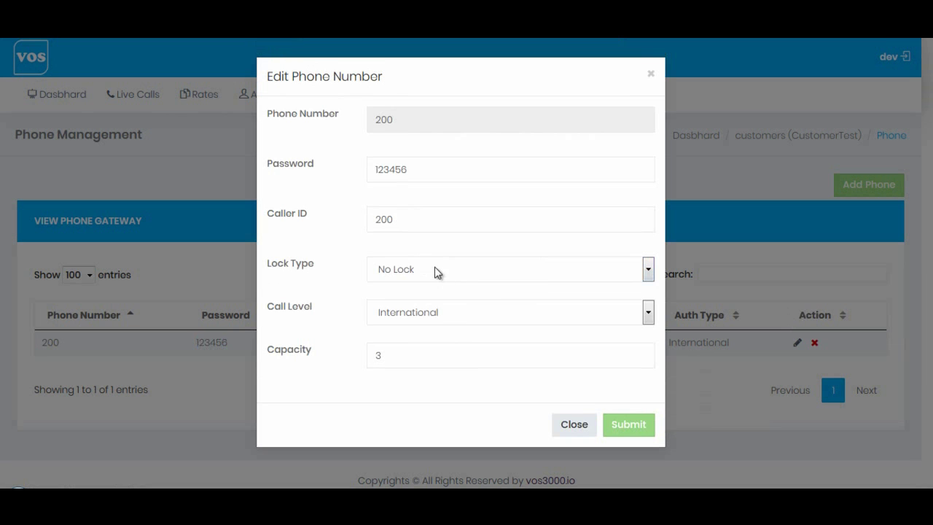
left_click(431, 272)
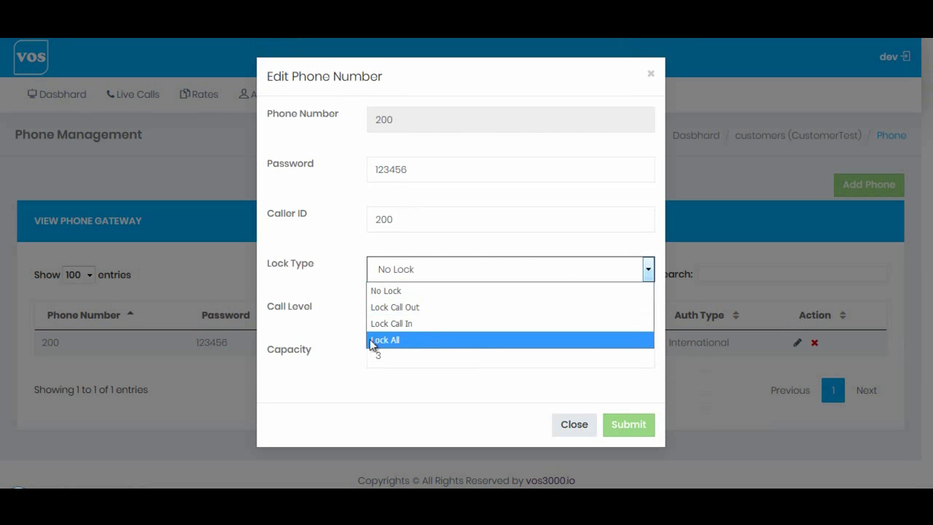
double_click(418, 168)
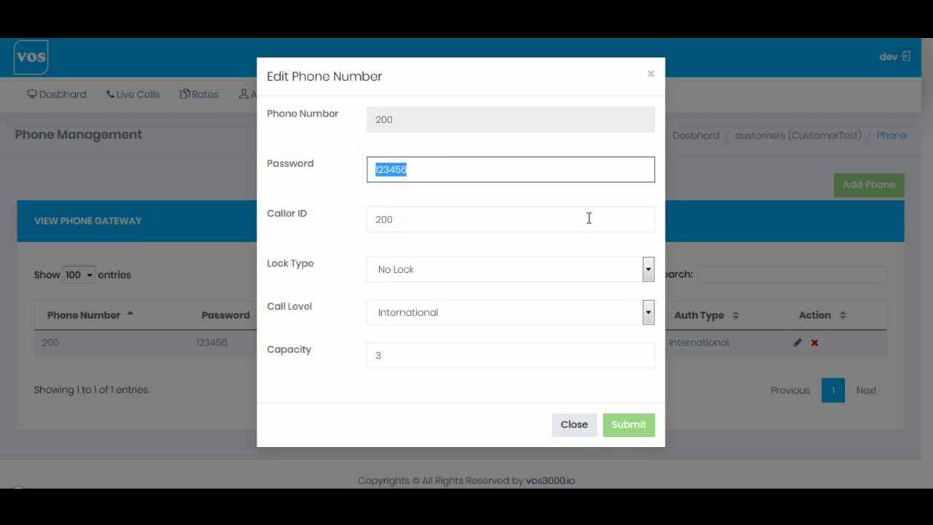
left_click(575, 426)
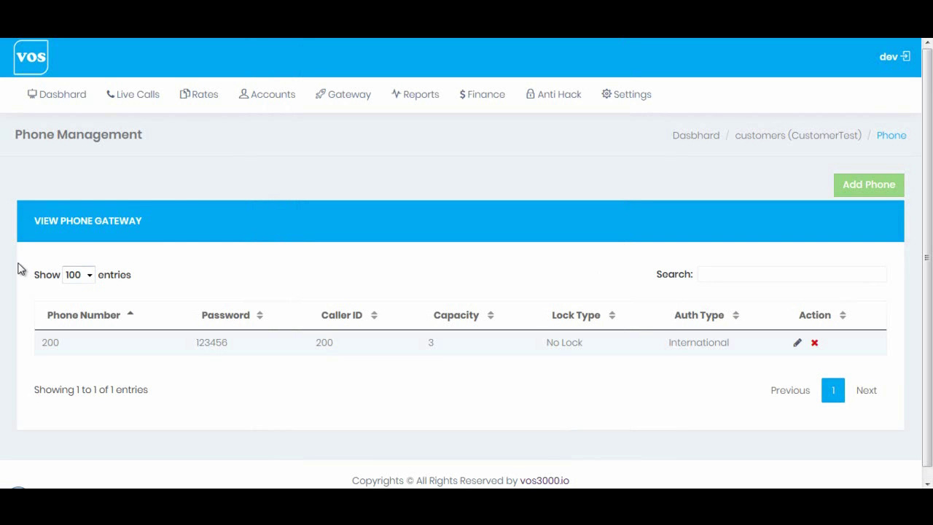
Top up CustomerTest's balance by 50.
mouse_move(264, 106)
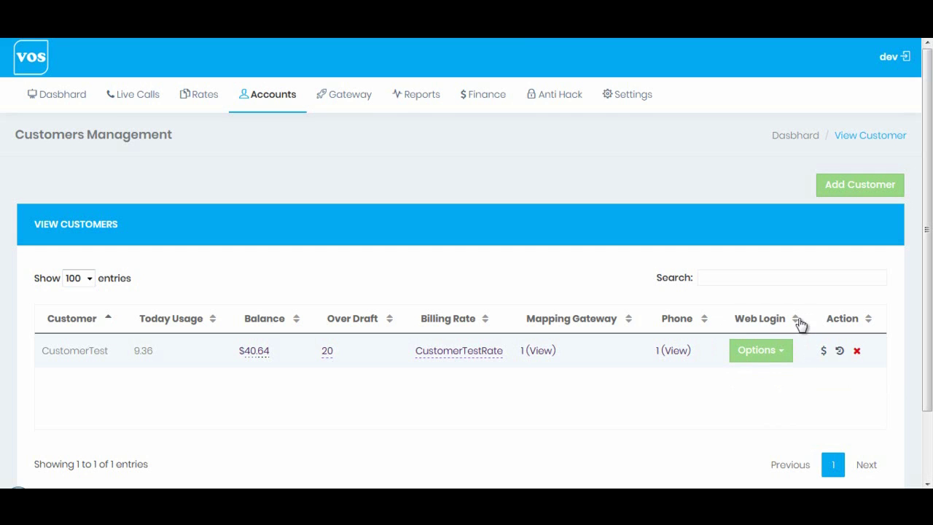
left_click(825, 353)
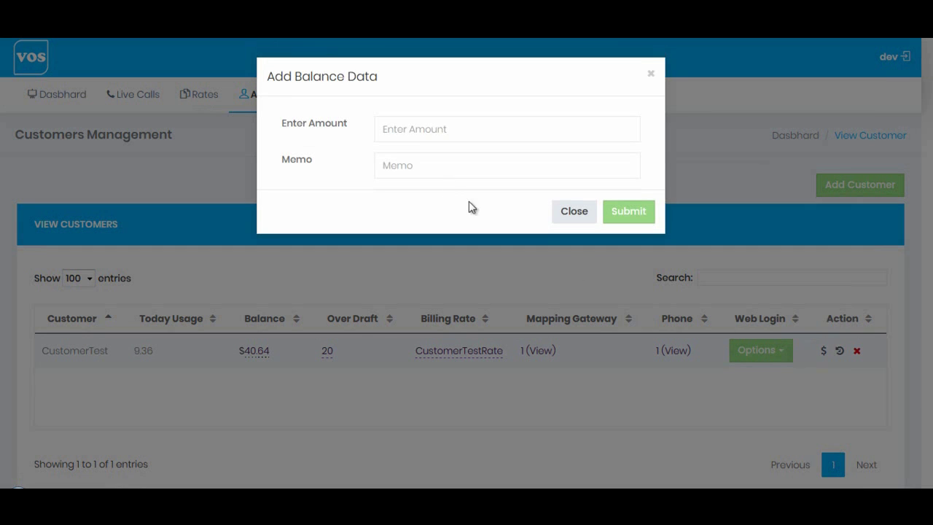
left_click(442, 135)
type("50")
left_click(621, 213)
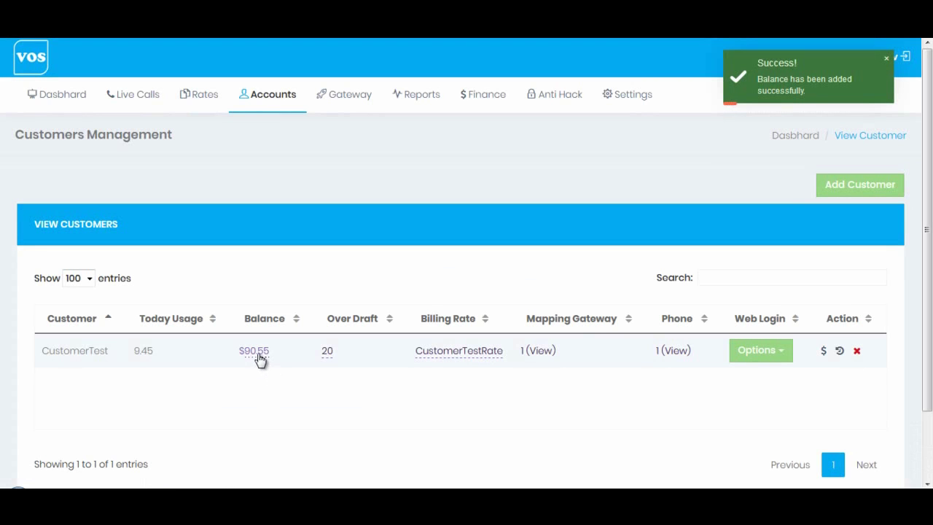
Add a second top-up of 100, bringing the balance to $190.54.
left_click(257, 351)
left_click(439, 131)
type("100")
left_click(629, 213)
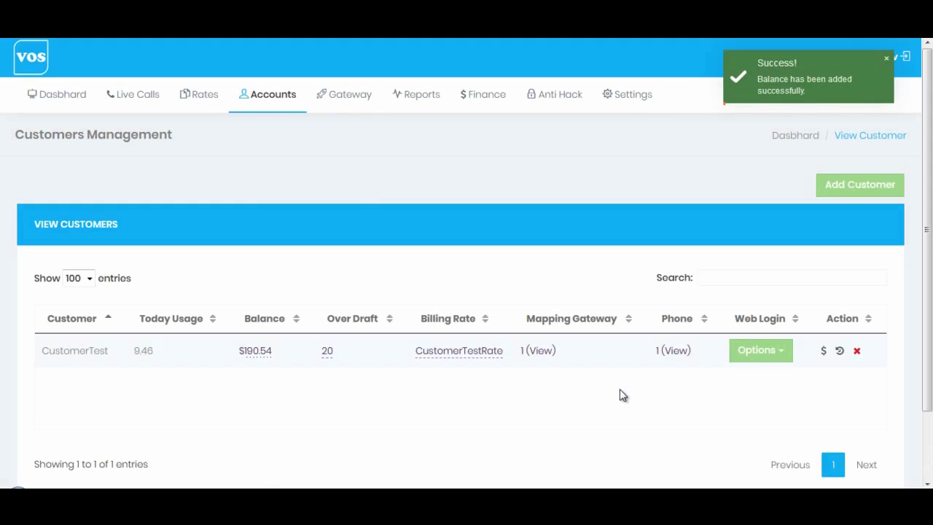
Open CustomerTest's Balance History and highlight the 50, 50 and 100.00 payments.
left_click(840, 353)
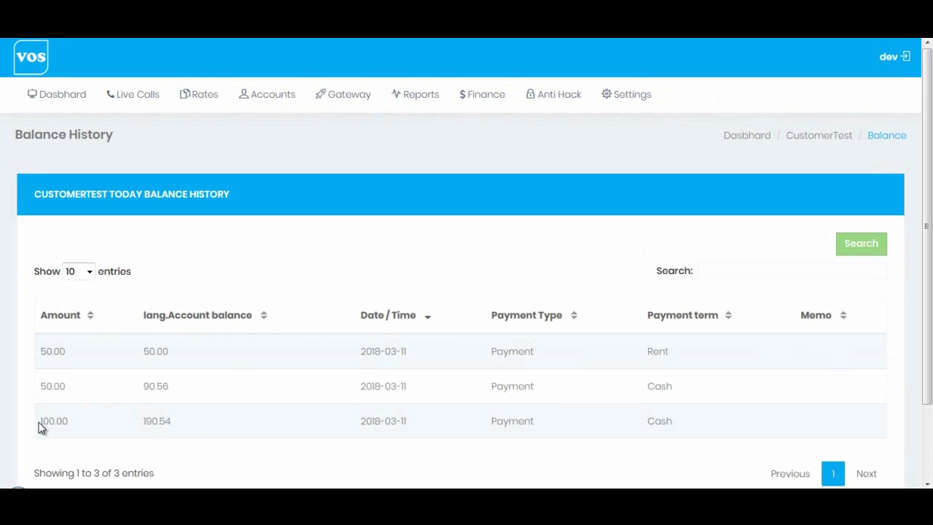
left_click_drag(679, 429, 34, 350)
left_click(46, 342)
left_click_drag(36, 353, 66, 351)
left_click_drag(40, 388, 64, 388)
left_click_drag(40, 423, 58, 422)
Return to Customers Management from the Accounts menu.
mouse_move(250, 98)
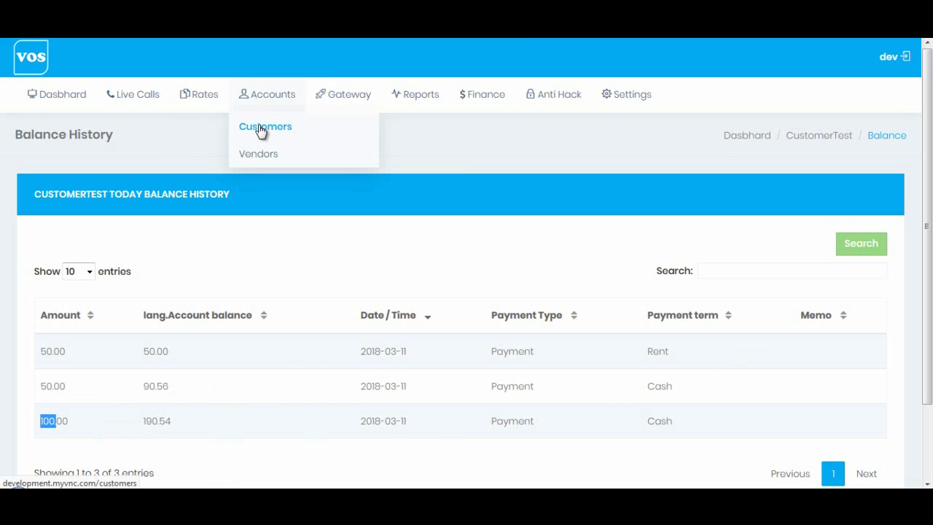
left_click(261, 131)
right_click(261, 130)
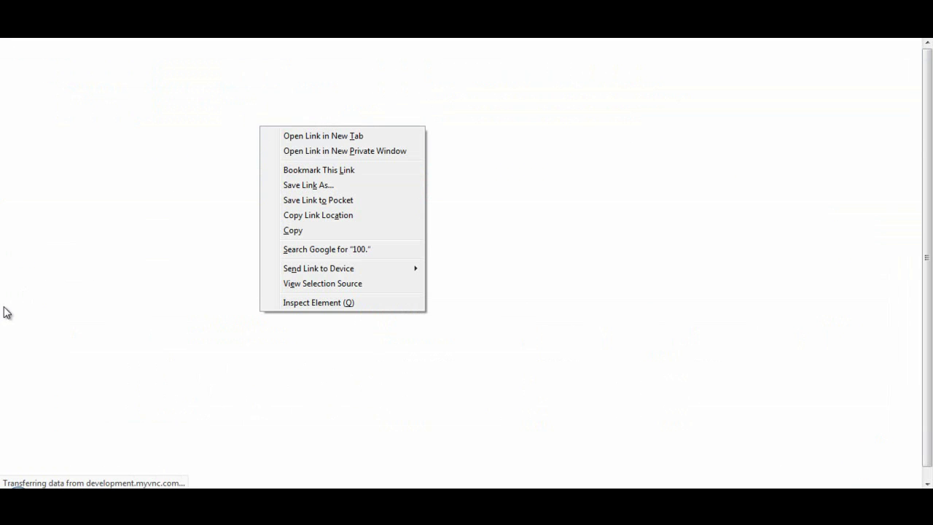